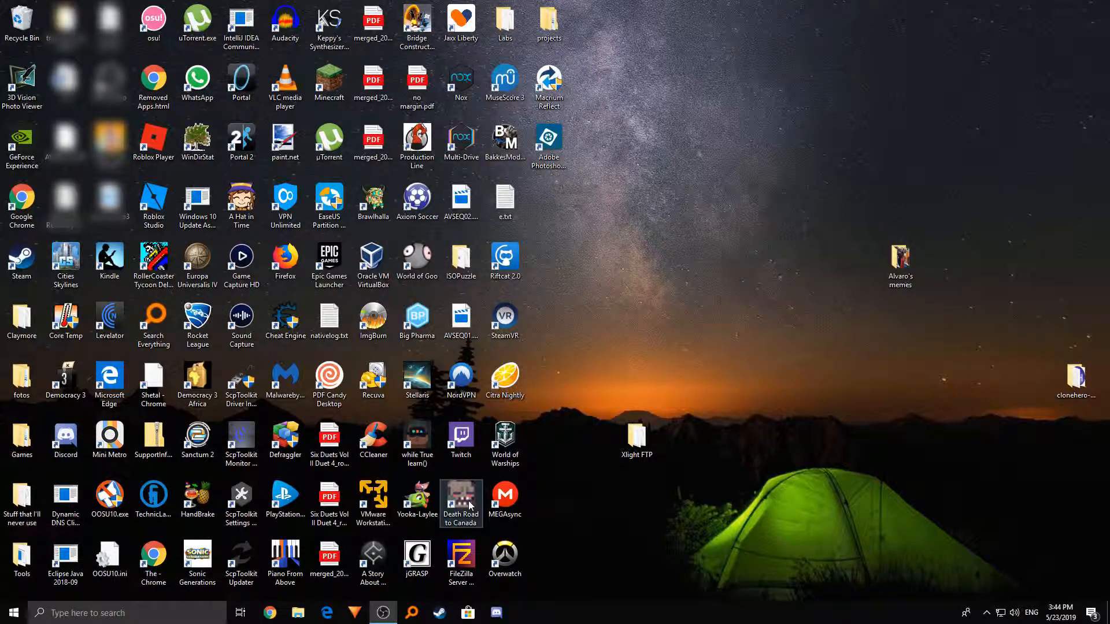
# - Open a Command Prompt and run ipconfig to list the network adapters' configuration
pyautogui.press('super+r')
pyautogui.write('cmd')
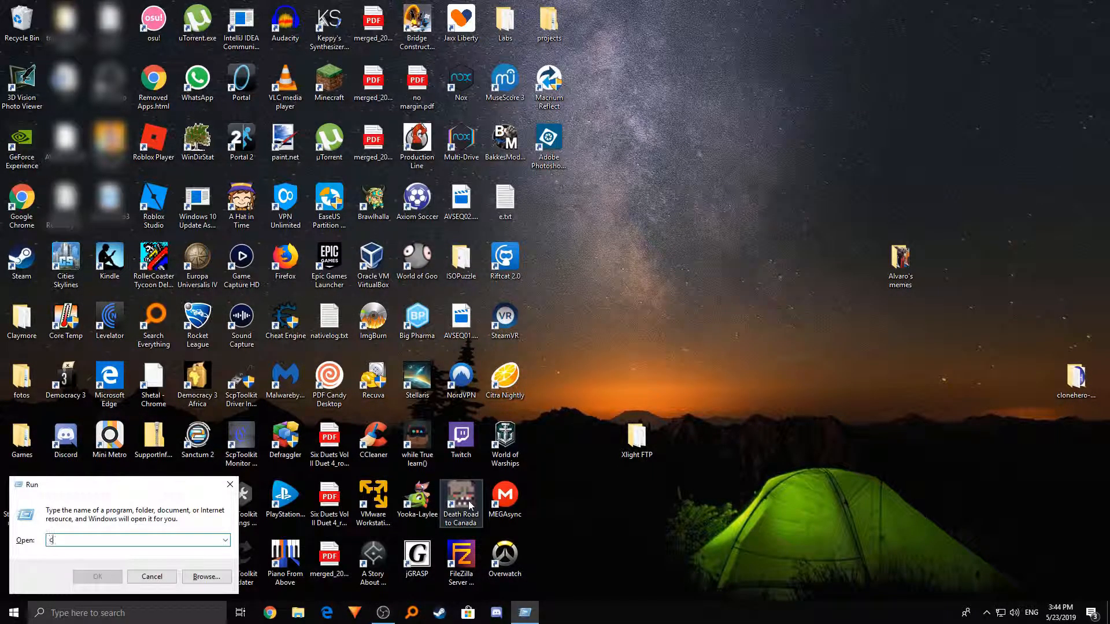
pyautogui.press('Return')
pyautogui.write('i')
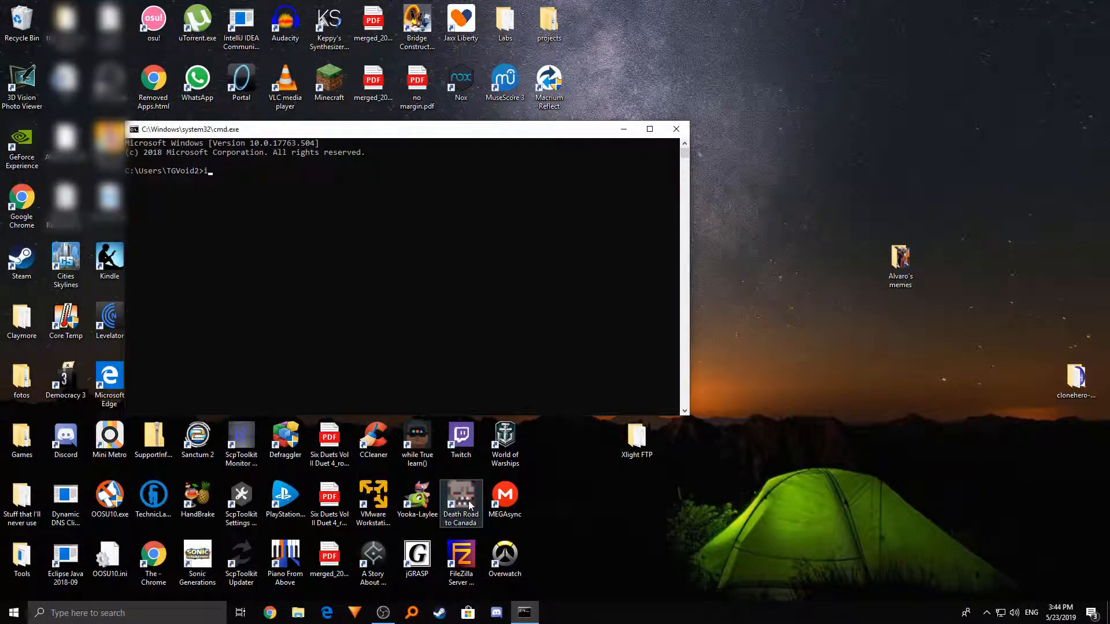
pyautogui.write('pconfig')
pyautogui.press('Return')
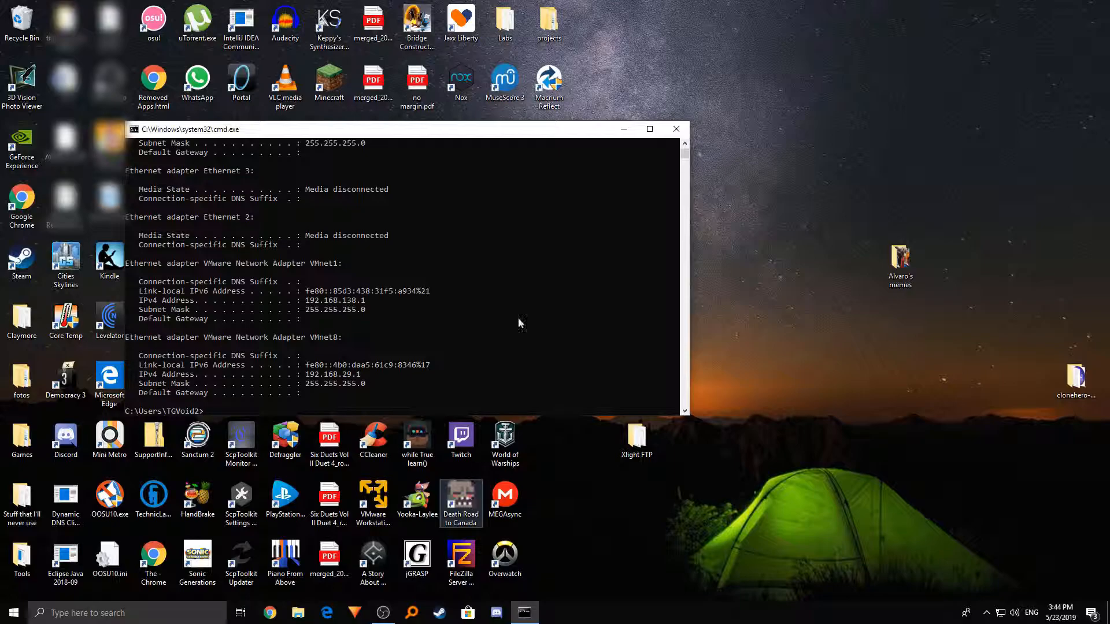
# - Examine the Ethernet adapter's section of the ipconfig output and highlight its default gateway address
pyautogui.scroll(1, 472, 335)
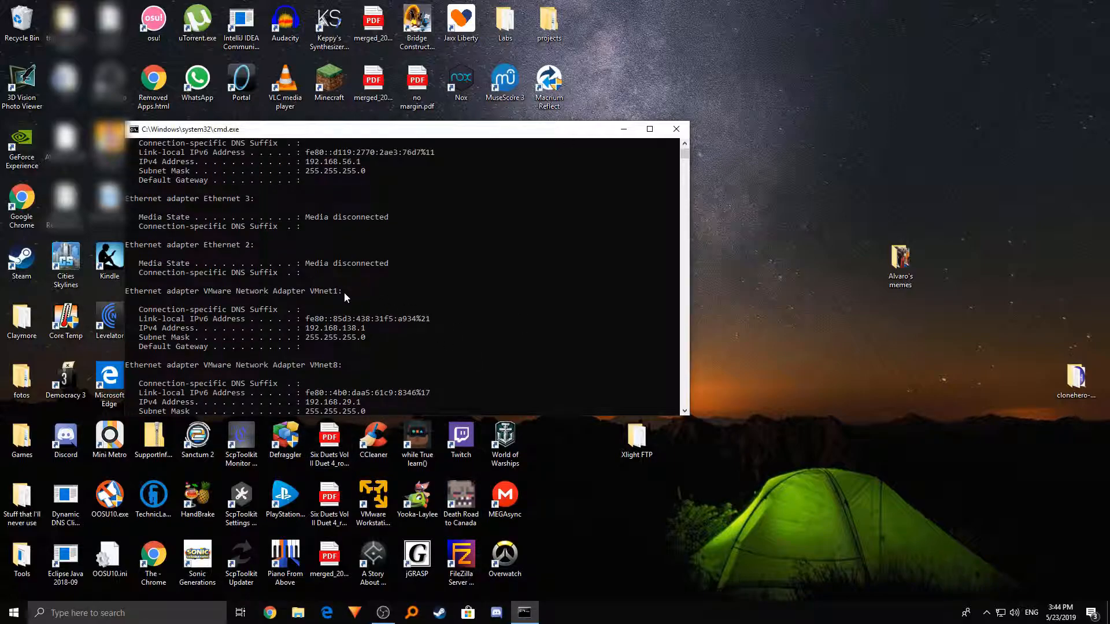
pyautogui.scroll(4, 347, 289)
pyautogui.scroll(2, 489, 292)
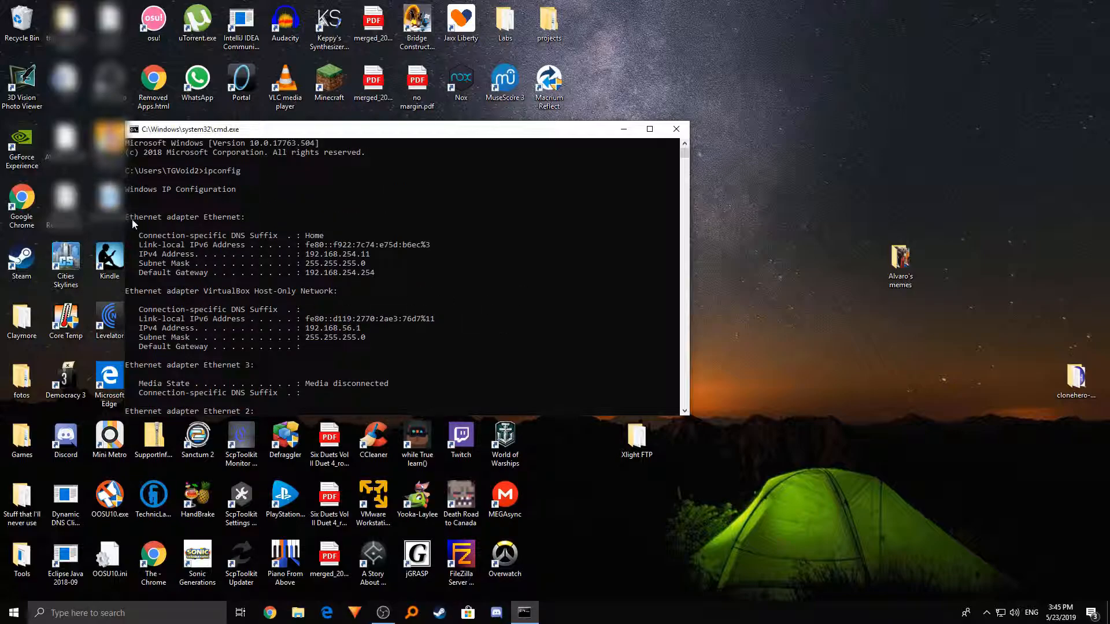
pyautogui.moveTo(126, 219); pyautogui.dragTo(352, 296)
pyautogui.click(409, 282)
pyautogui.click(381, 273)
pyautogui.moveTo(306, 272); pyautogui.dragTo(376, 276)
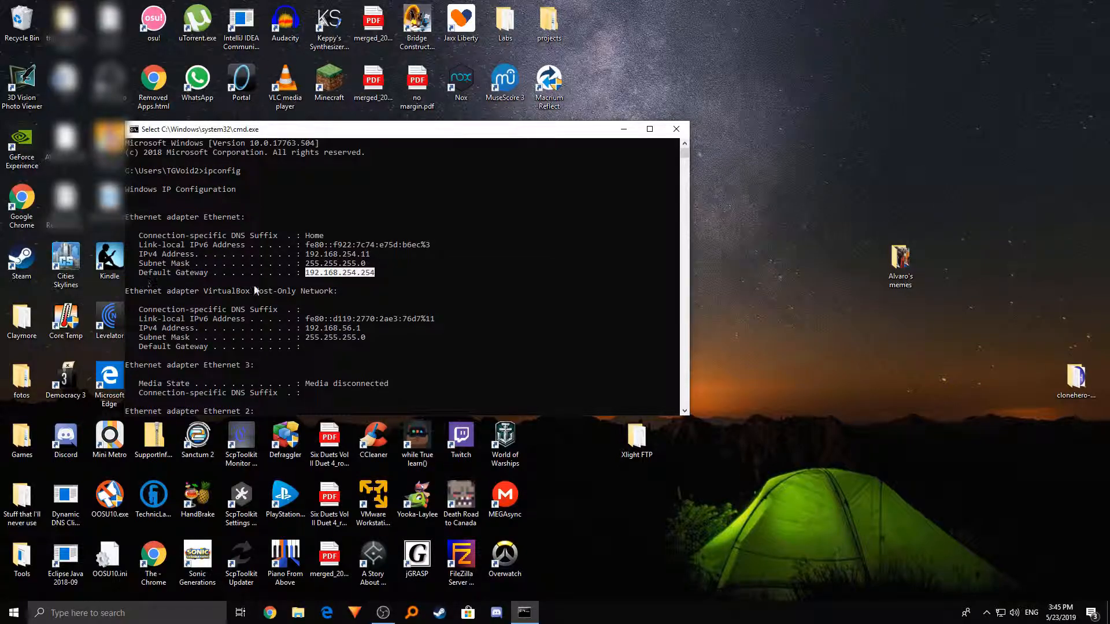
pyautogui.click(307, 273)
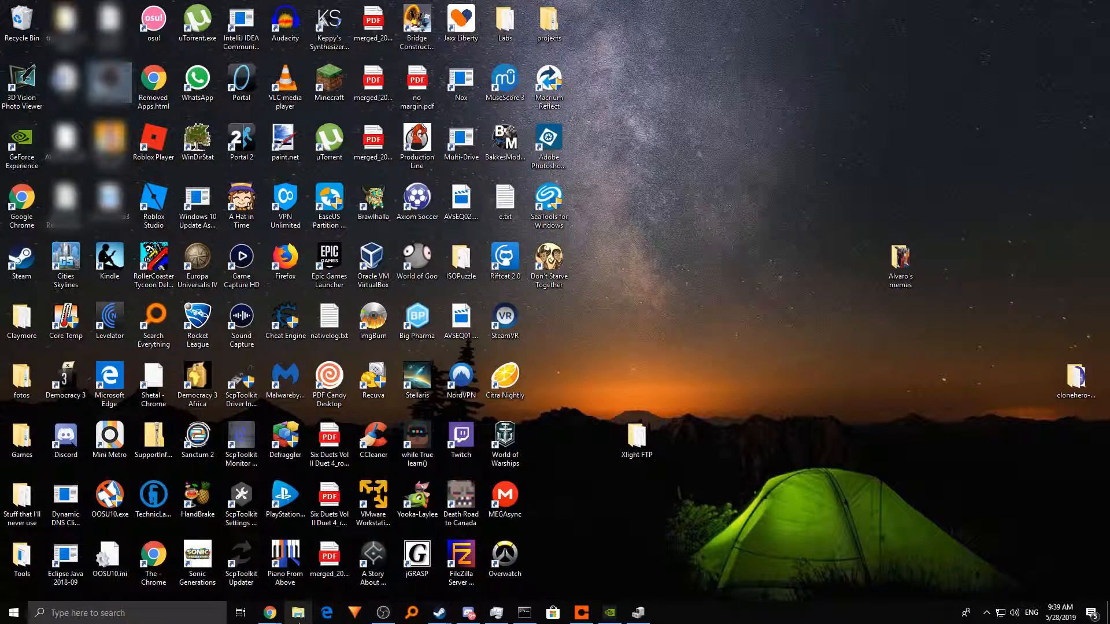
# - Open the list of network adapters from Control Panel's Network and Sharing Center
pyautogui.click(168, 614)
pyautogui.write('contr')
pyautogui.press('Return')
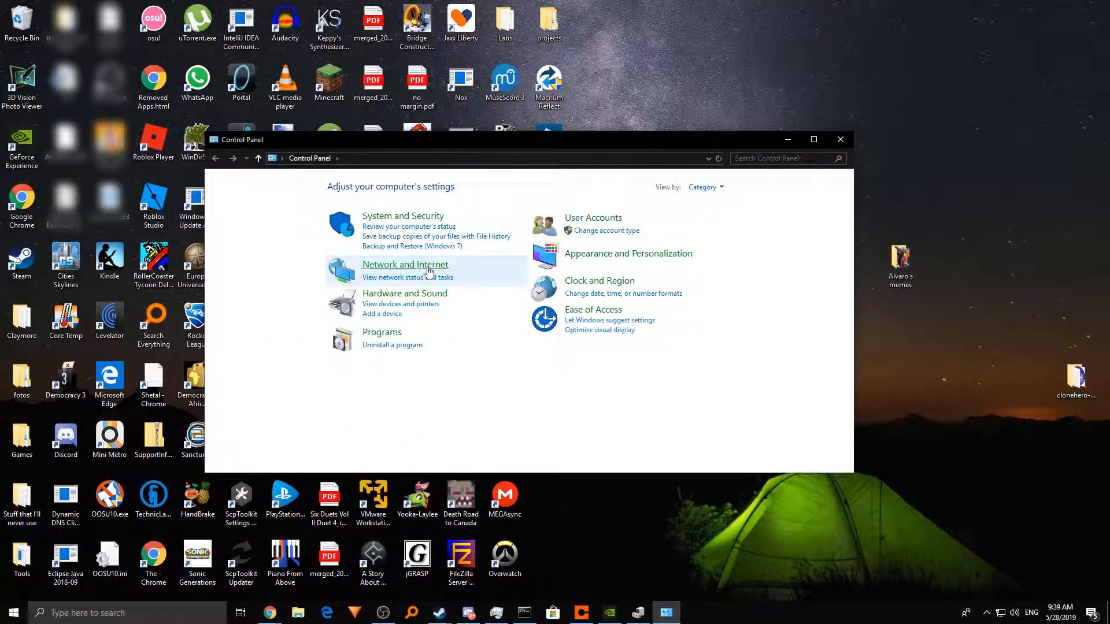
pyautogui.click(405, 265)
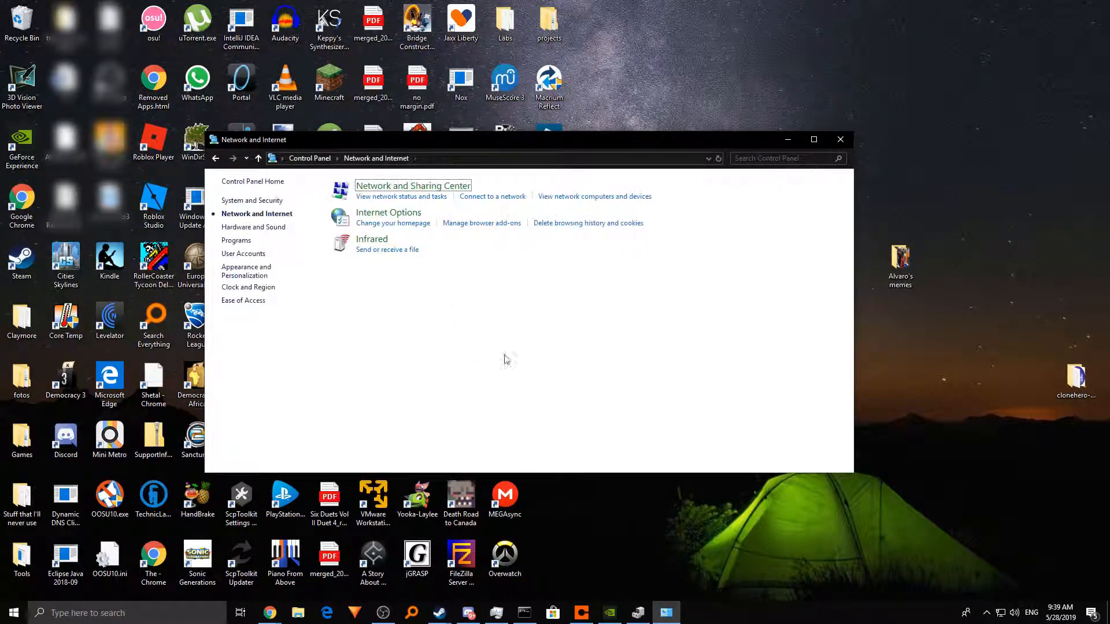
pyautogui.click(386, 186)
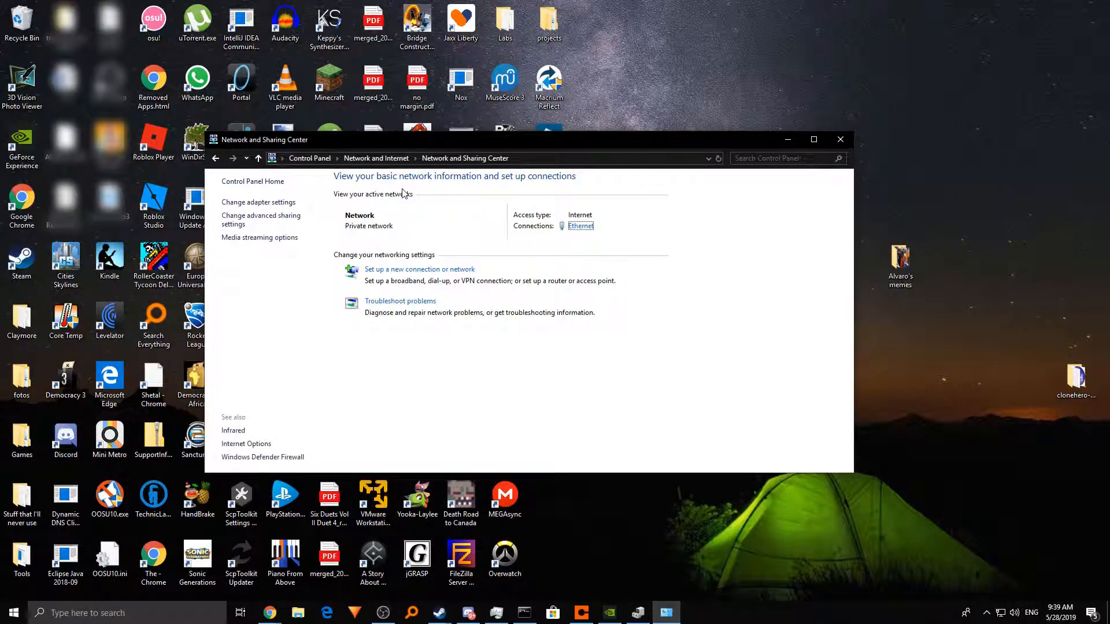
pyautogui.click(277, 202)
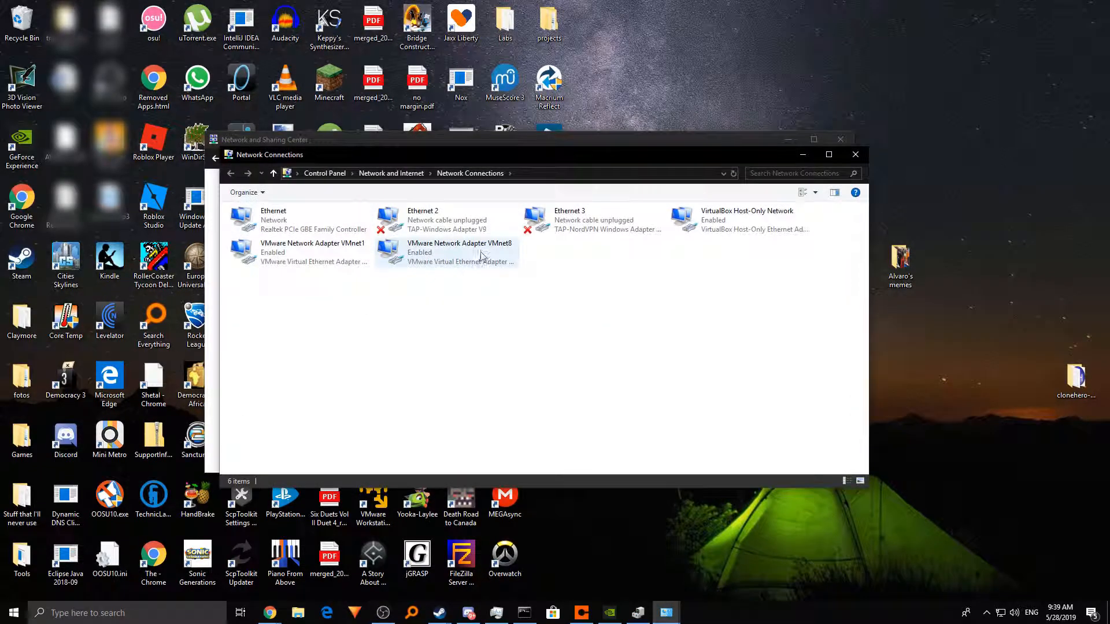
# - Open the Internet Protocol Version 4 (TCP/IPv4) properties of the Ethernet adapter that uses the Realtek PCIe GBE Family Controller
pyautogui.click(297, 258)
pyautogui.click(438, 254)
pyautogui.click(589, 223)
pyautogui.click(726, 227)
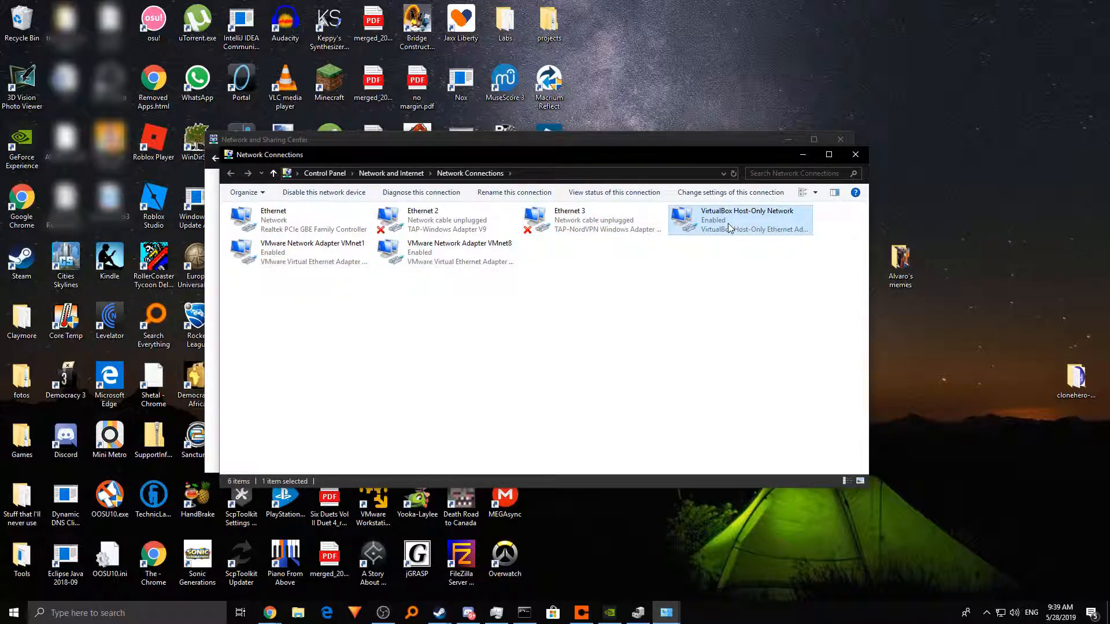
pyautogui.click(328, 228)
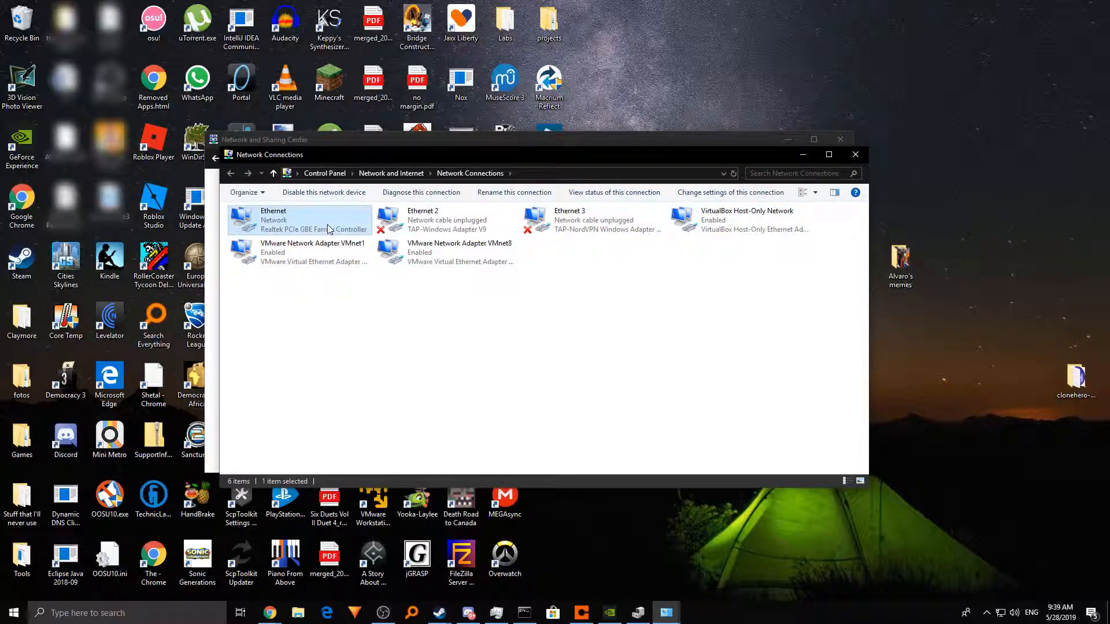
pyautogui.rightClick(307, 221)
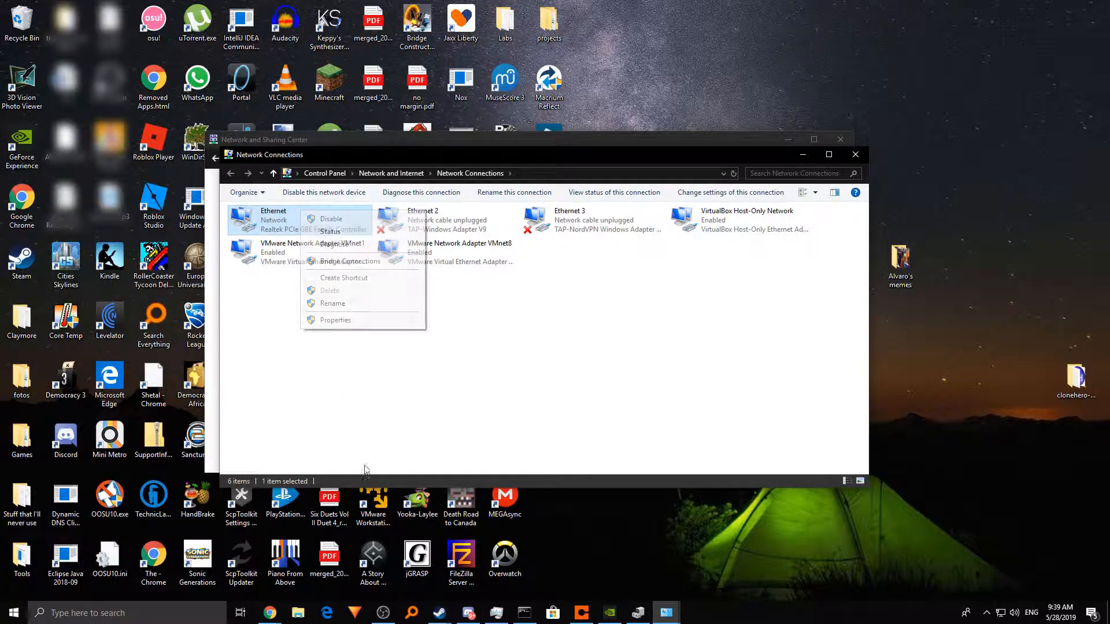
pyautogui.click(352, 325)
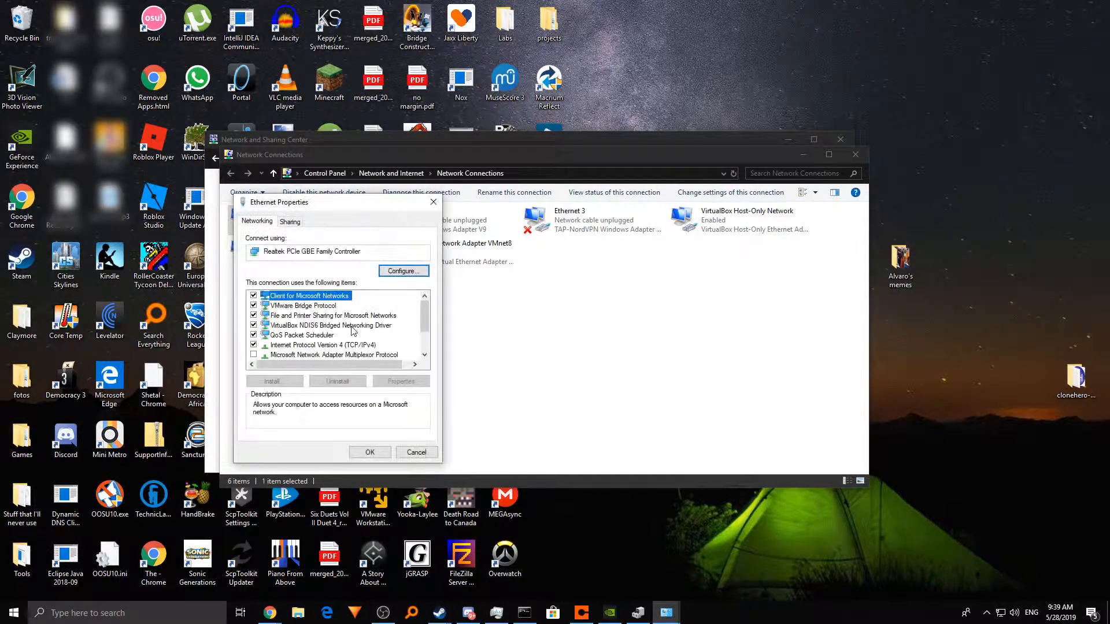
pyautogui.scroll(-1, 337, 338)
pyautogui.click(334, 315)
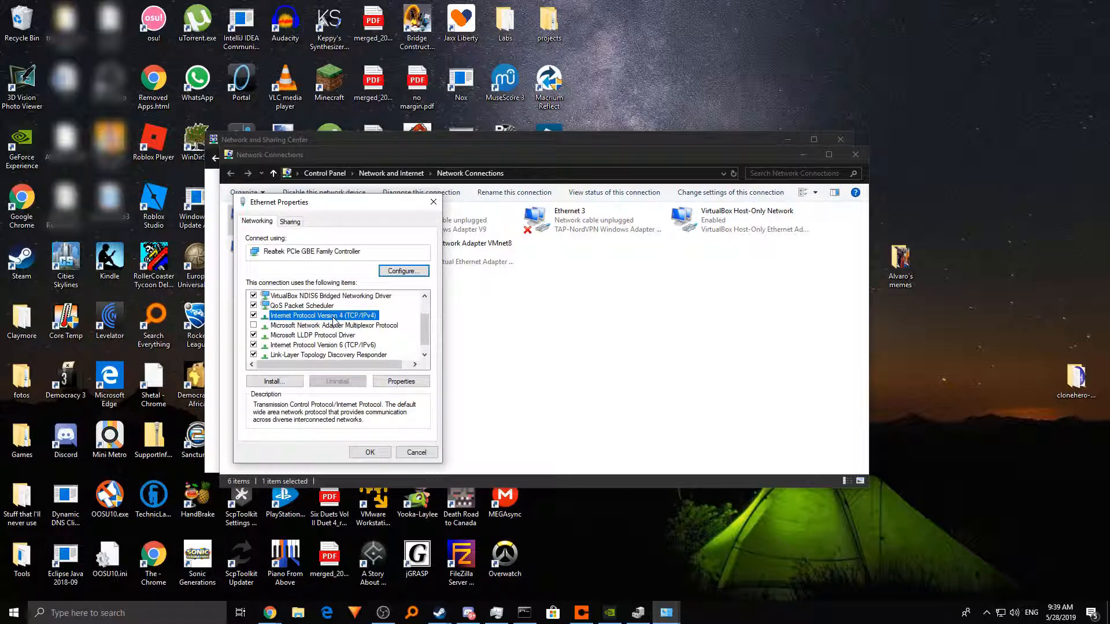
pyautogui.click(401, 381)
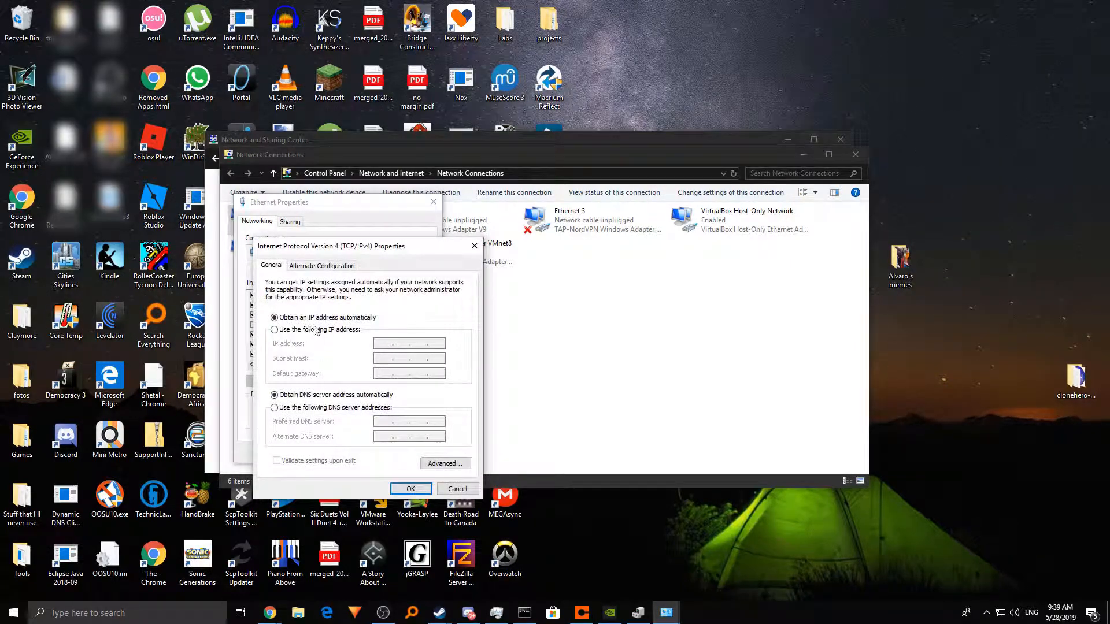
# - Assign a static IP address of 192.168.254.11 with subnet mask 255.255.255.0 and default gateway 192.168.254.254
pyautogui.click(322, 328)
pyautogui.click(386, 344)
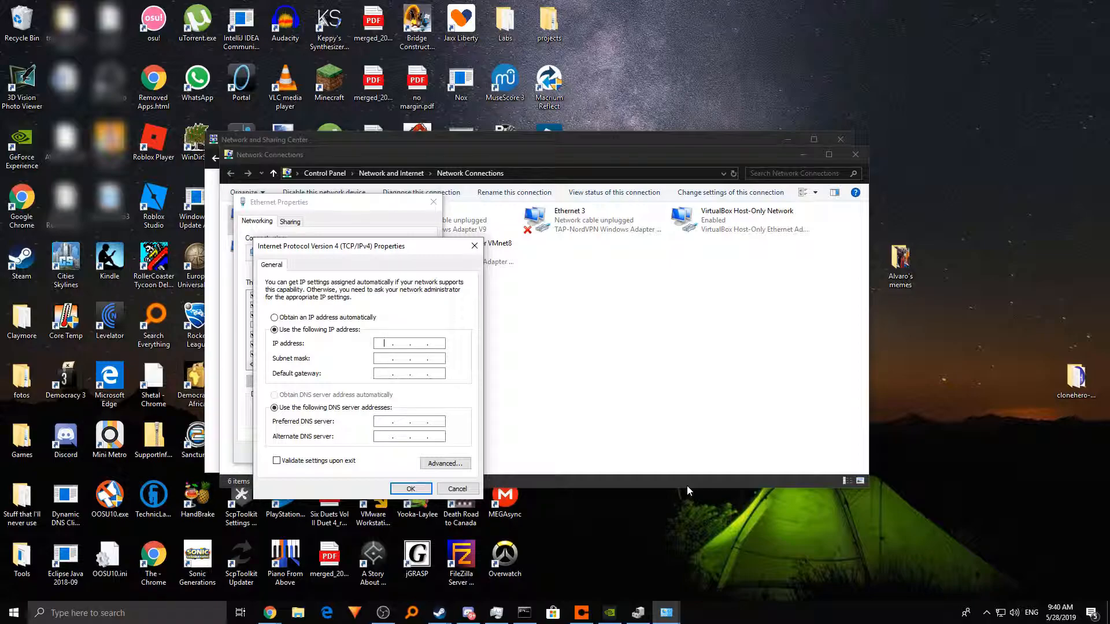
pyautogui.write('192 . 168 . 254 . 11')
pyautogui.press('Tab')
pyautogui.click(380, 359)
pyautogui.doubleClick(380, 359)
pyautogui.click(411, 376)
pyautogui.click(421, 373)
pyautogui.click(386, 373)
pyautogui.write('192 . 168 . 254 . 254')
# - Set the preferred DNS server to 192.168.254.254
pyautogui.click(407, 421)
pyautogui.write('192')
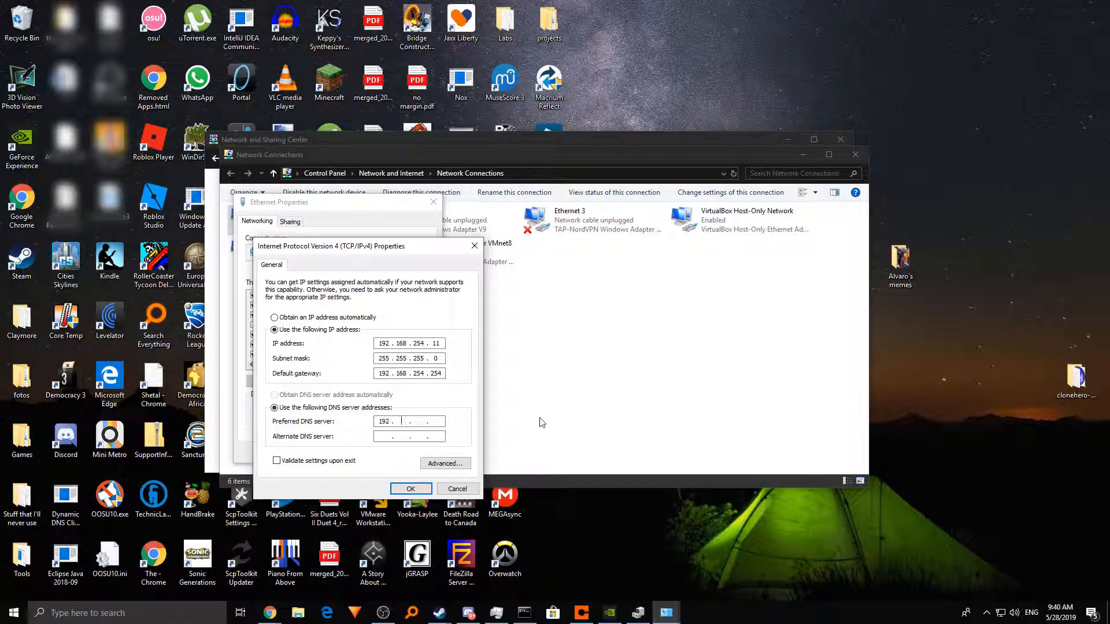
pyautogui.write('168 . 254 . 254')
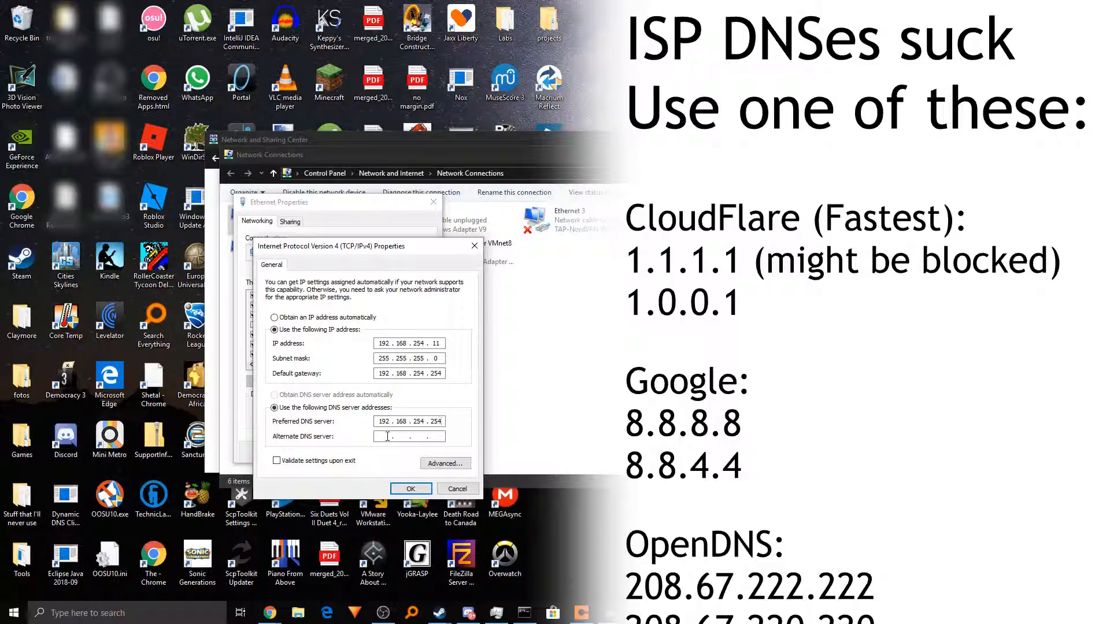
# - Try public DNS server addresses such as 1.1.1.1 and 8.8.8.8 in the DNS server settings
pyautogui.press('Tab')
pyautogui.write('1 . 1 . 1 . 1')
pyautogui.press('BackSpace')
pyautogui.press('BackSpace')
pyautogui.write('0')
pyautogui.write('8 ')
pyautogui.write('. 8 . ')
pyautogui.write('8 . 8')
# - Try to apply 192.168.254.254 as the alternate DNS server as well
pyautogui.doubleClick(376, 425)
pyautogui.click(437, 437)
pyautogui.write('192 . 16')
pyautogui.click(411, 489)
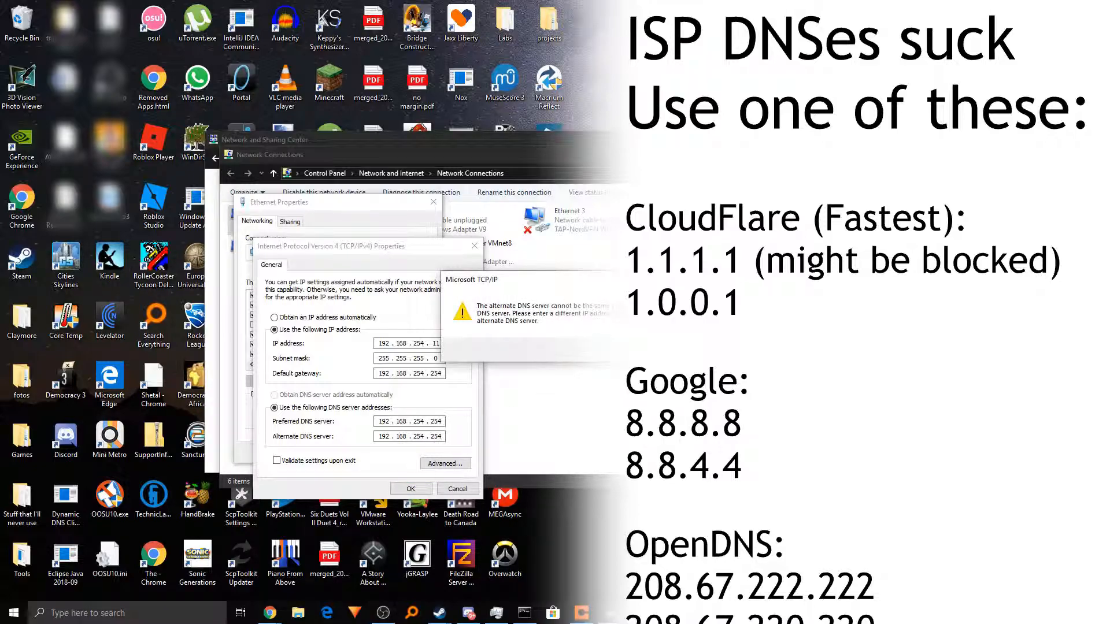
# - Clear the alternate DNS server, apply the IPv4 settings and close the Ethernet properties
pyautogui.click(639, 350)
pyautogui.click(444, 436)
pyautogui.press('BackSpace')
pyautogui.press('BackSpace')
pyautogui.press('BackSpace')
pyautogui.press('BackSpace')
pyautogui.press('BackSpace')
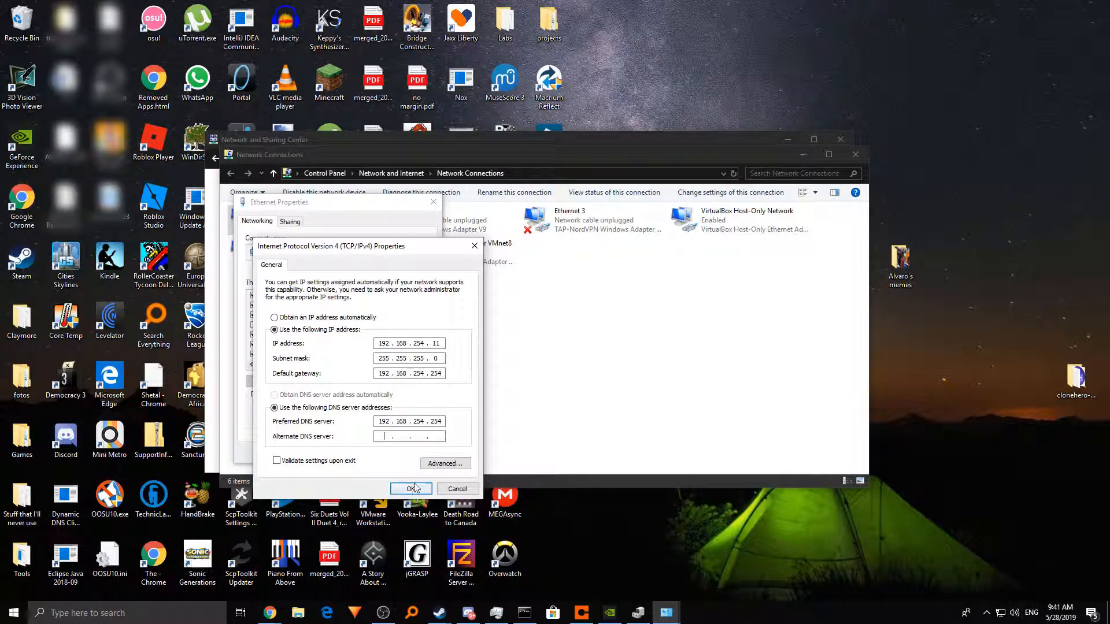
pyautogui.click(420, 489)
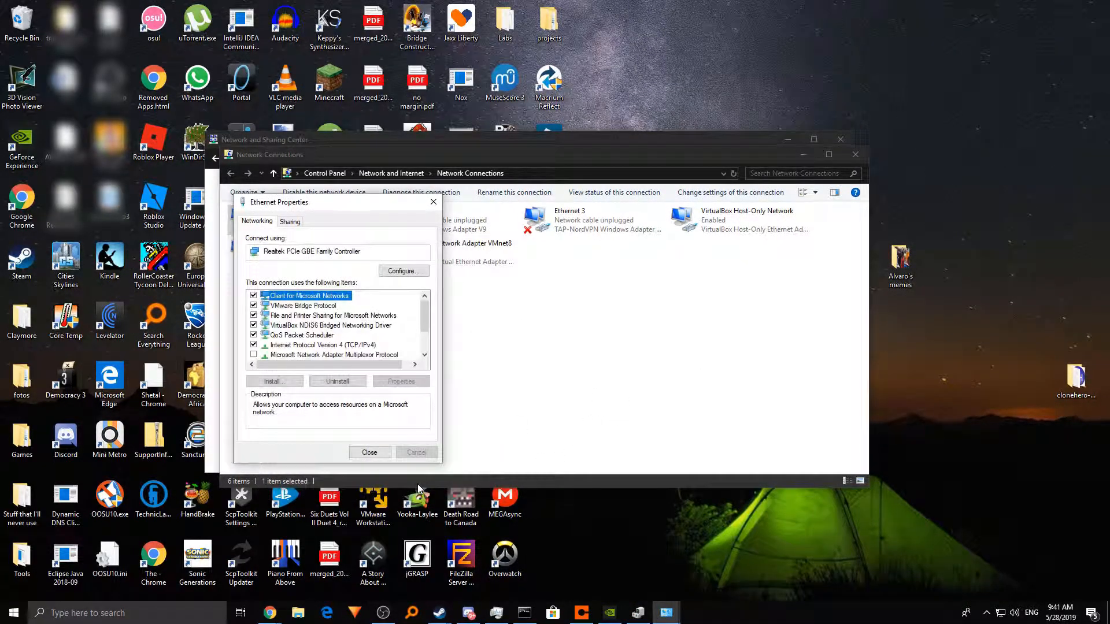
pyautogui.click(369, 452)
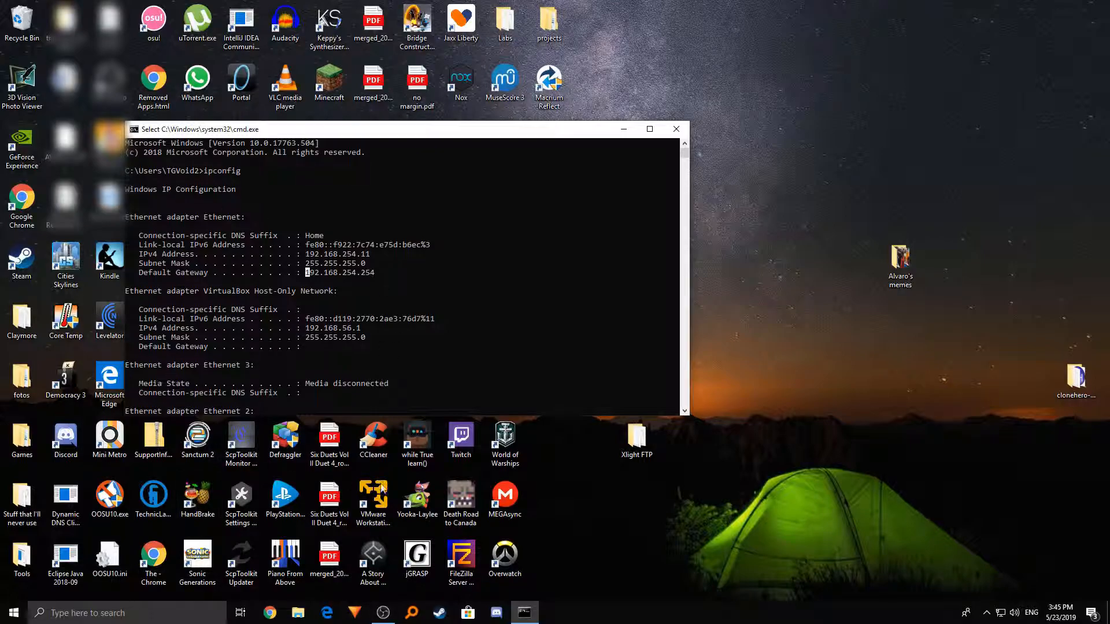
# - Switch to Microsoft Edge and load the router's page at 192.168.254.254
pyautogui.click(327, 612)
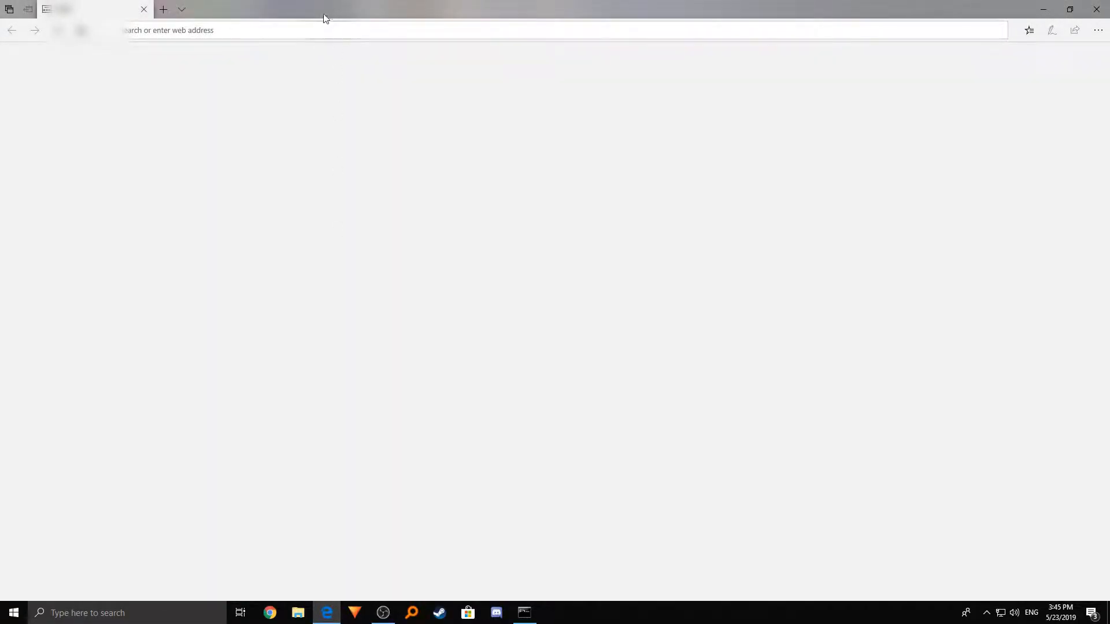
pyautogui.write('1')
pyautogui.write('922')
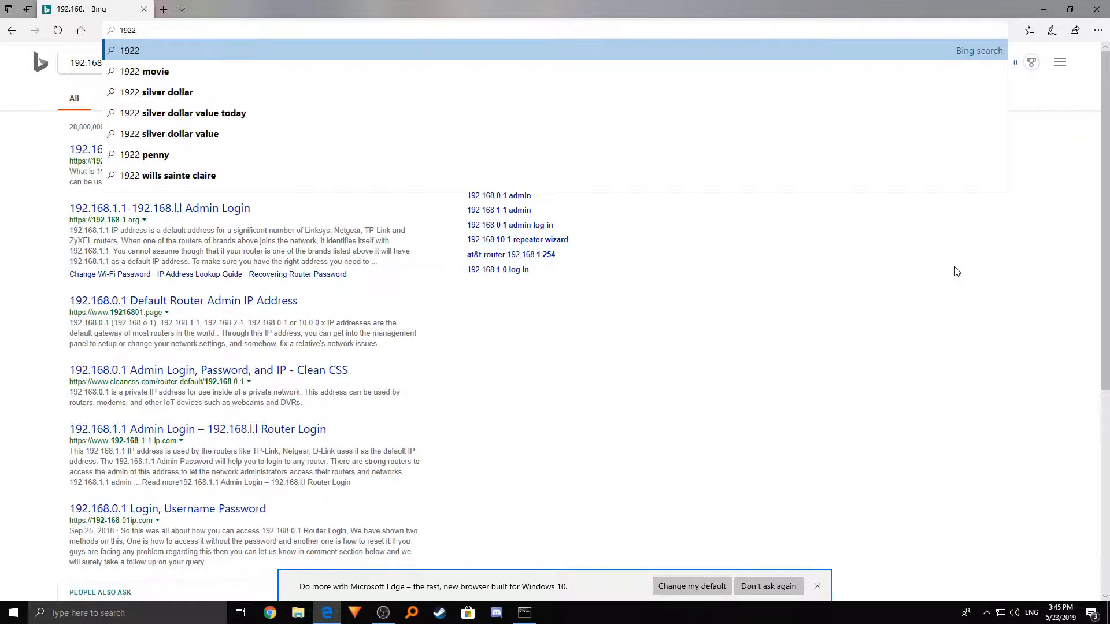
pyautogui.write('.168.2')
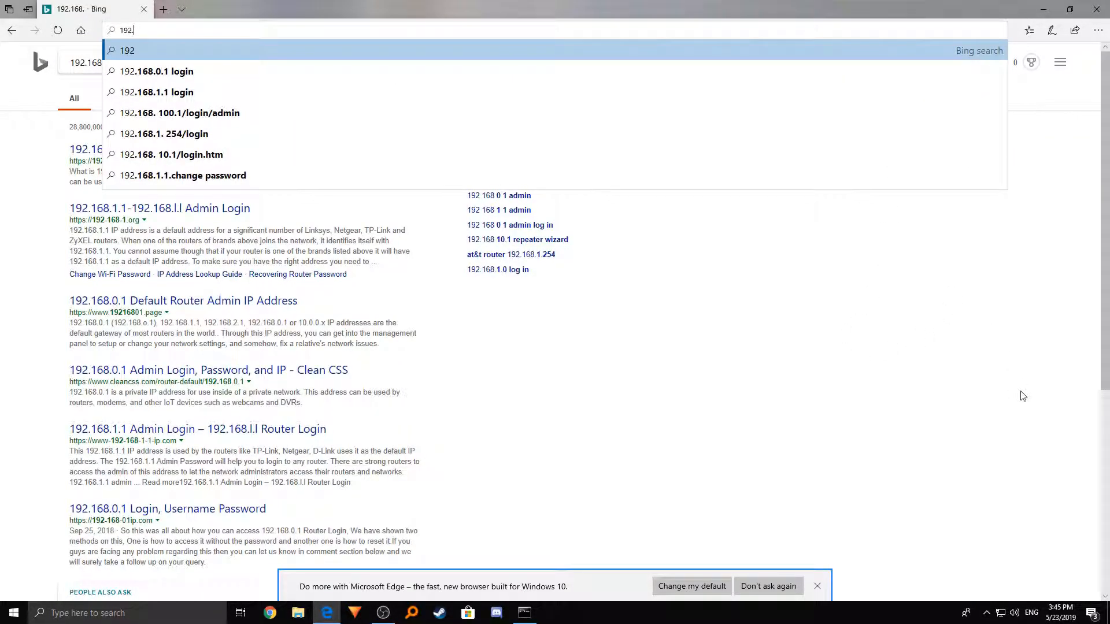
pyautogui.write('54.254')
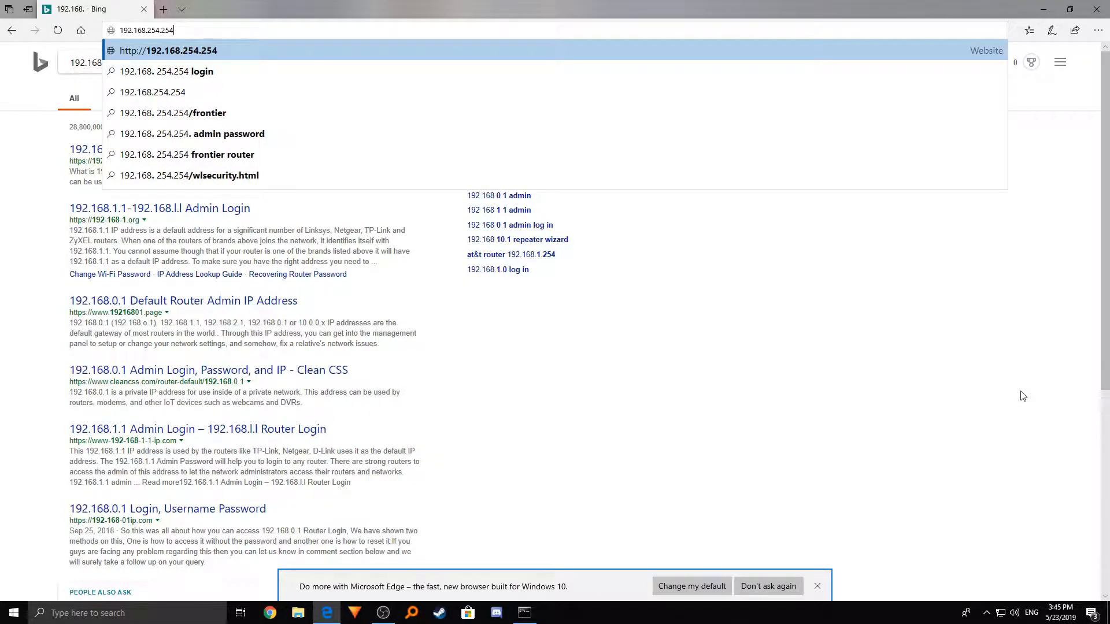
pyautogui.press('Return')
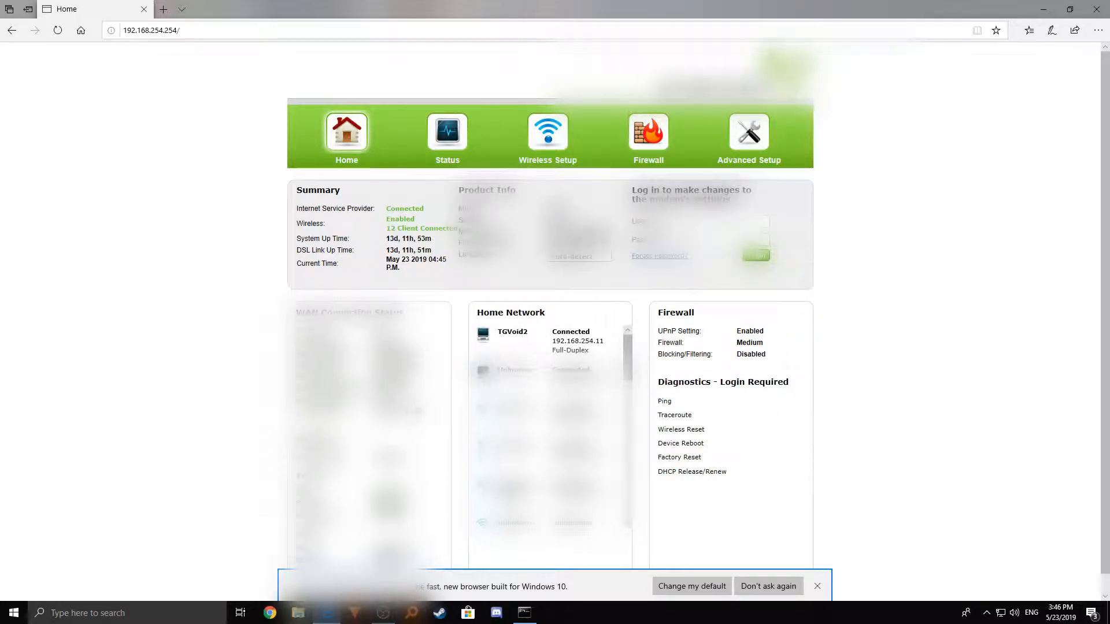
# - Log in to the router with its username and password, dismissing the browser's offer to save the password
pyautogui.click(817, 587)
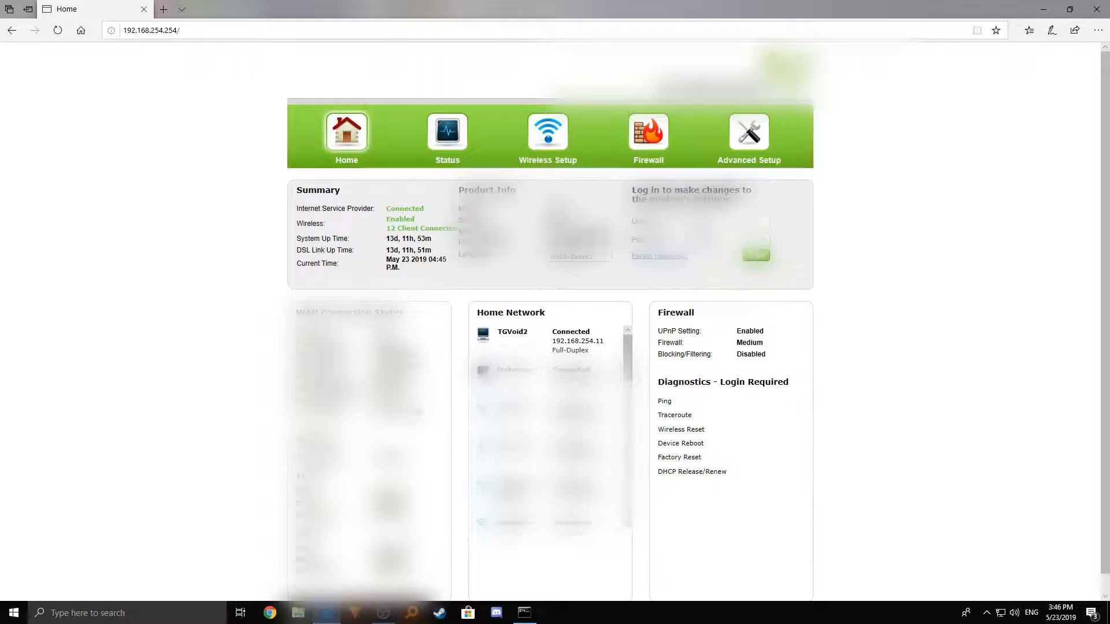
pyautogui.click(761, 263)
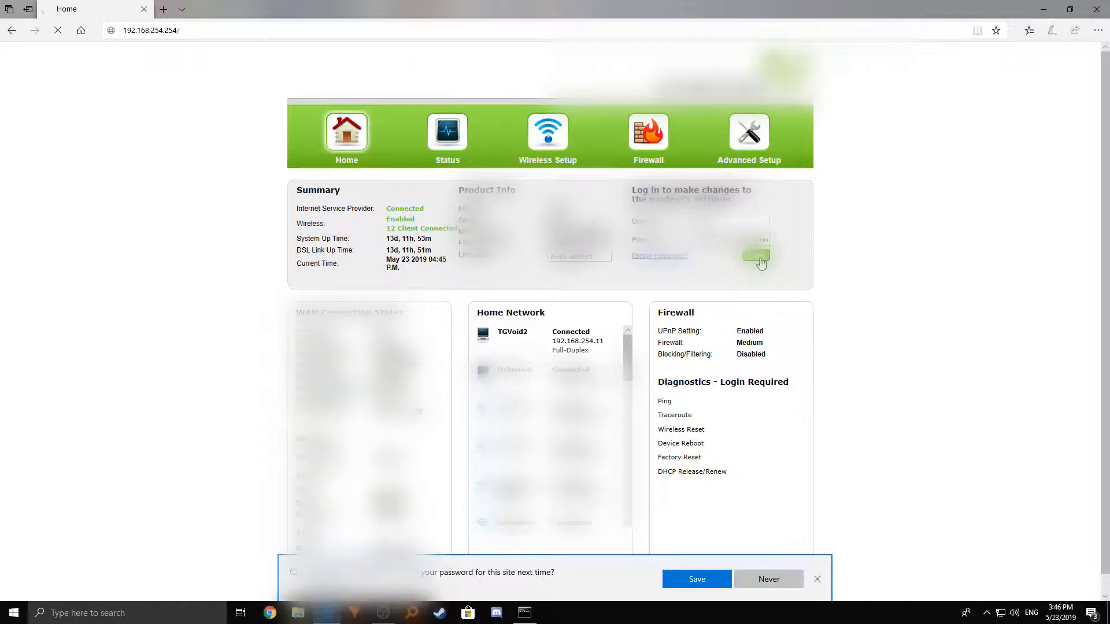
pyautogui.click(817, 580)
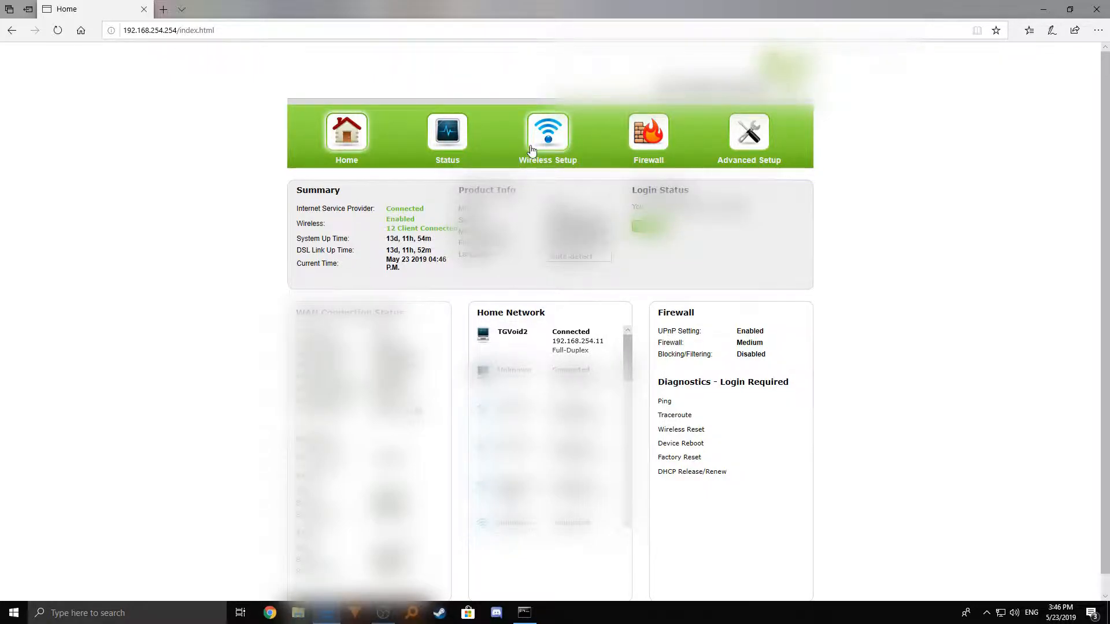
# - Open the Port Forwarding page in the router's firewall settings
pyautogui.click(645, 132)
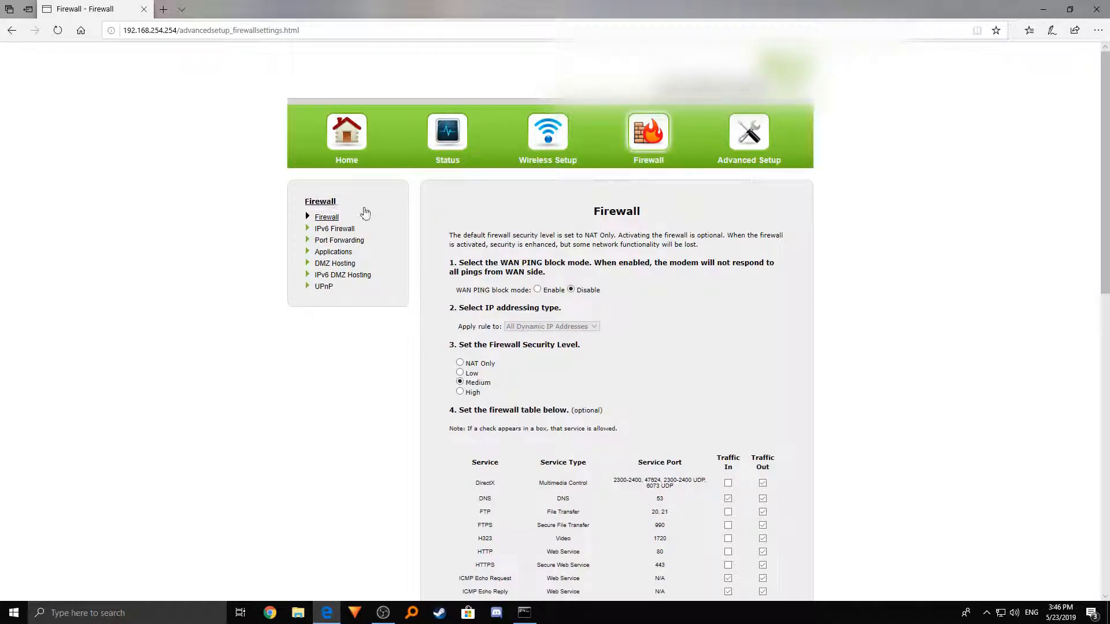
pyautogui.click(330, 242)
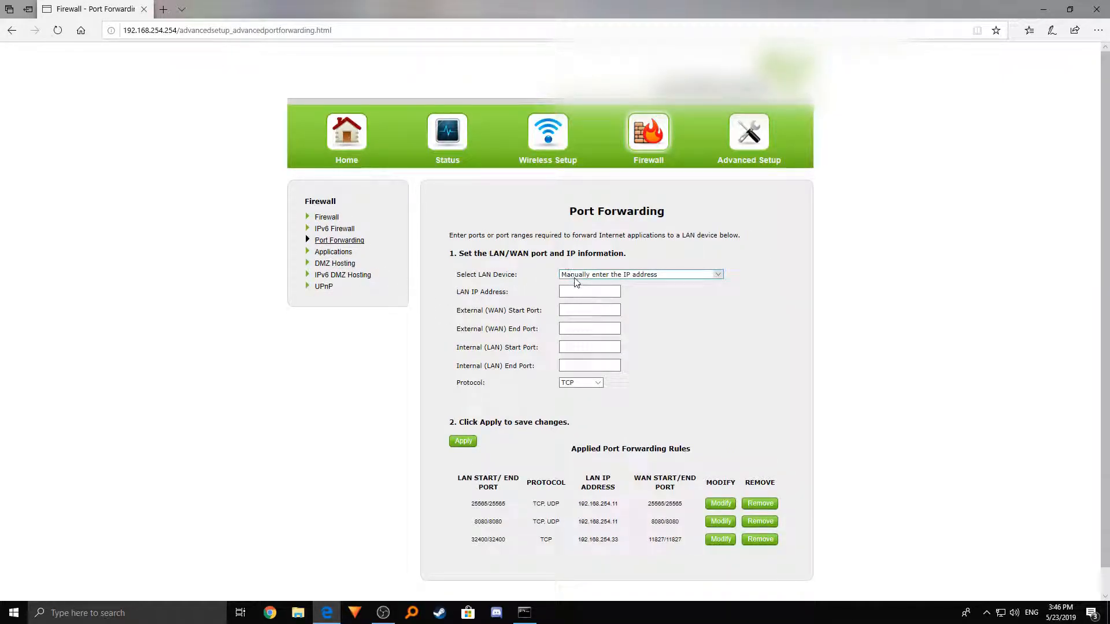
pyautogui.click(561, 288)
# - Check the Ethernet adapter's IPv4 address in the Command Prompt's ipconfig output, then return to the router page
pyautogui.click(527, 615)
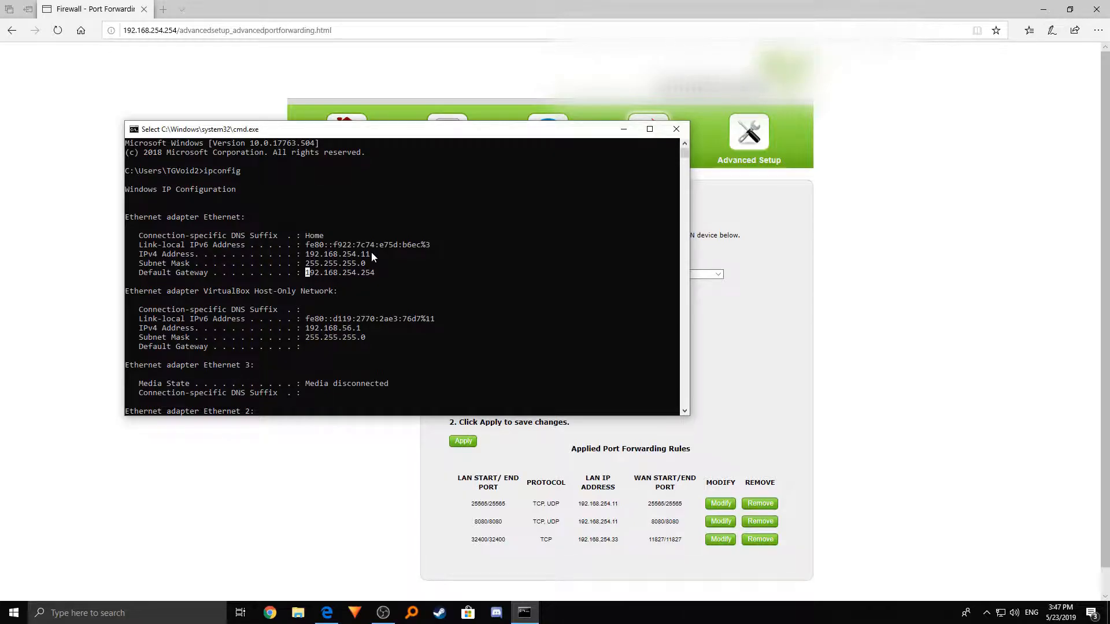
pyautogui.moveTo(374, 254); pyautogui.dragTo(143, 260)
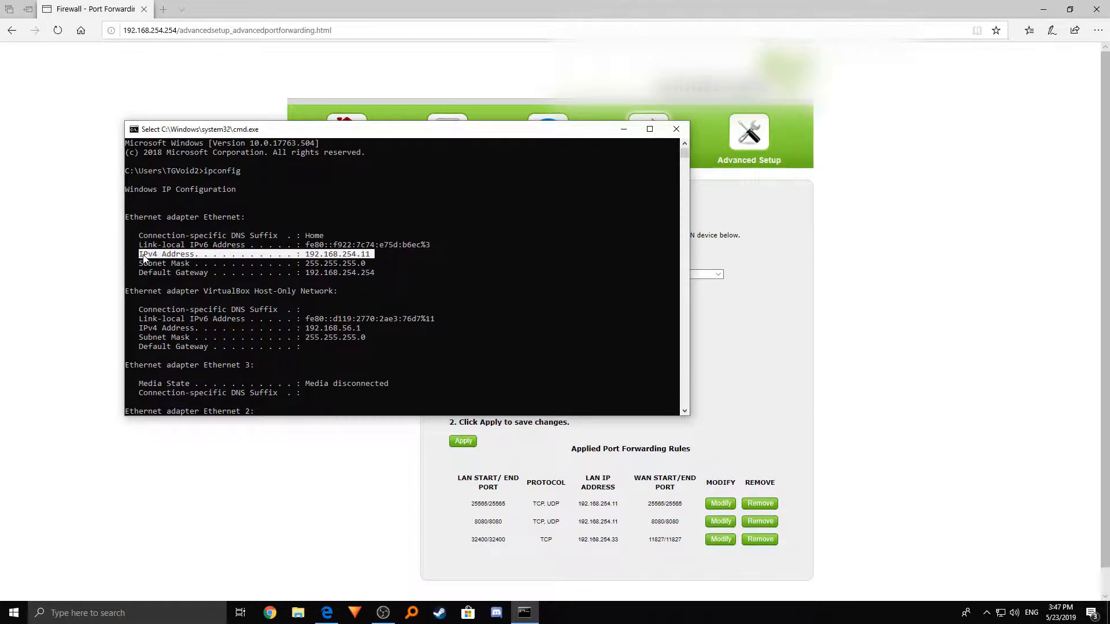
pyautogui.click(141, 254)
pyautogui.click(256, 576)
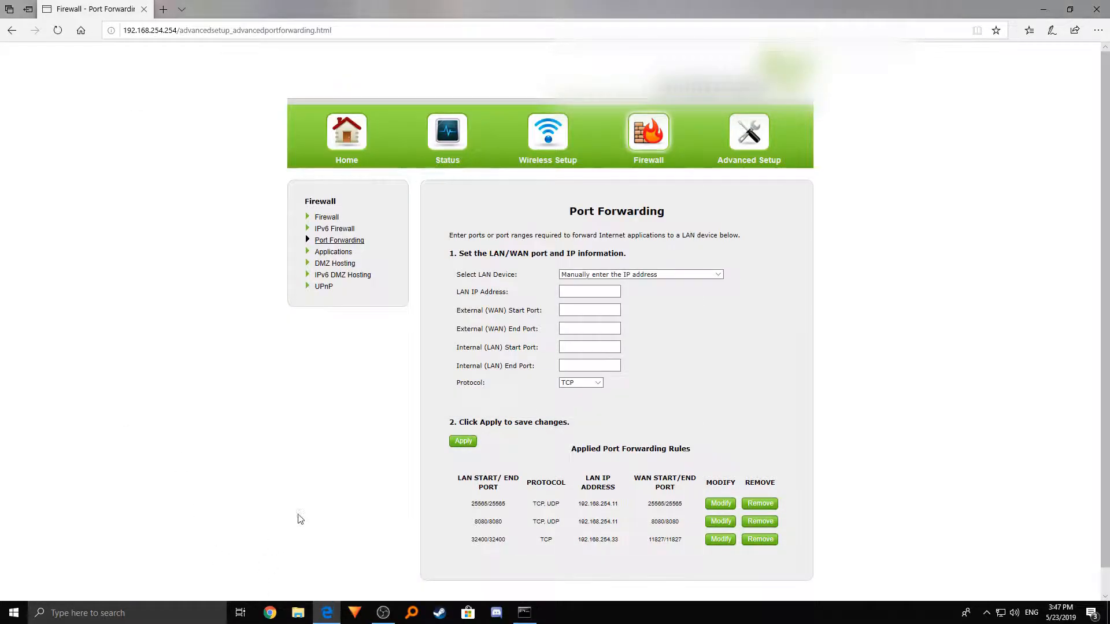
# - Select the PC at 192.168.254.11 as the rule's LAN device and highlight the LAN ports of the first applied rule
pyautogui.click(613, 275)
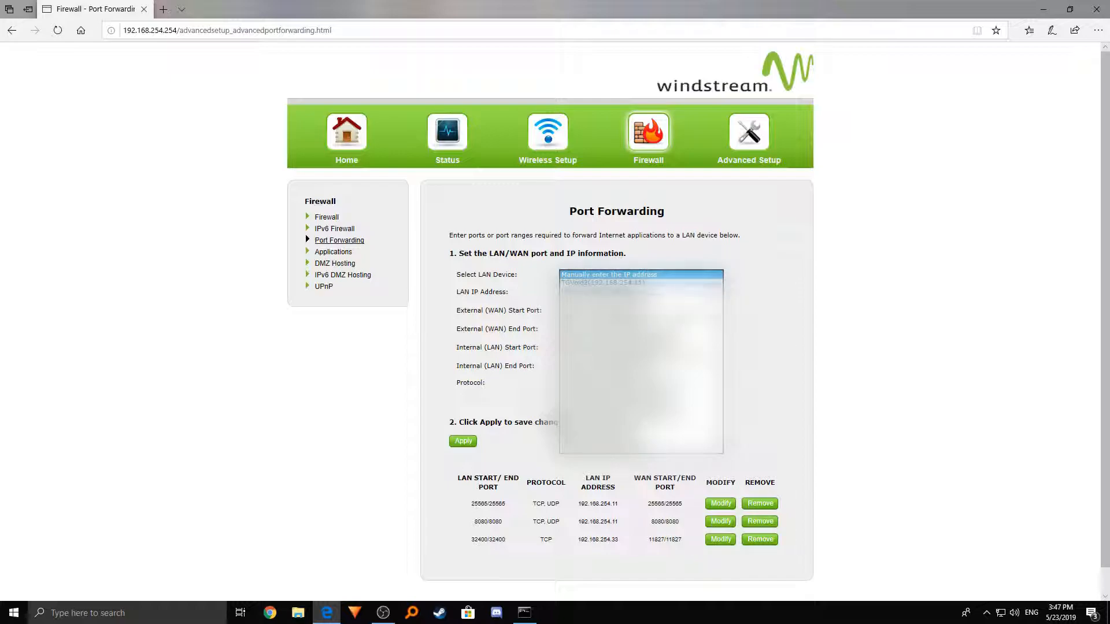
pyautogui.click(607, 283)
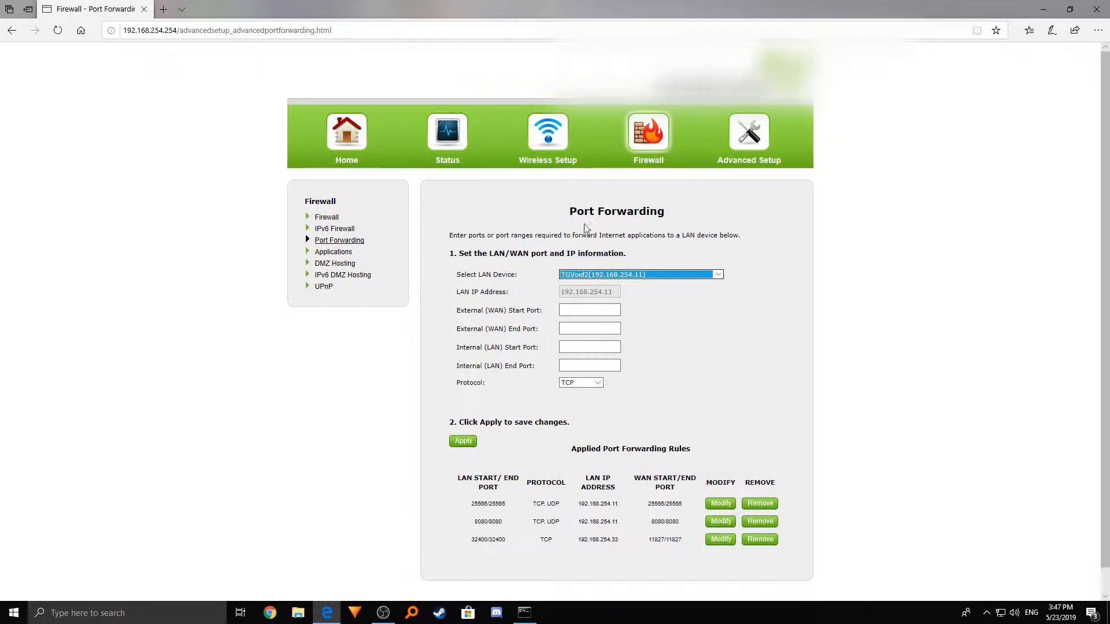
pyautogui.click(615, 313)
pyautogui.moveTo(470, 505); pyautogui.dragTo(519, 509)
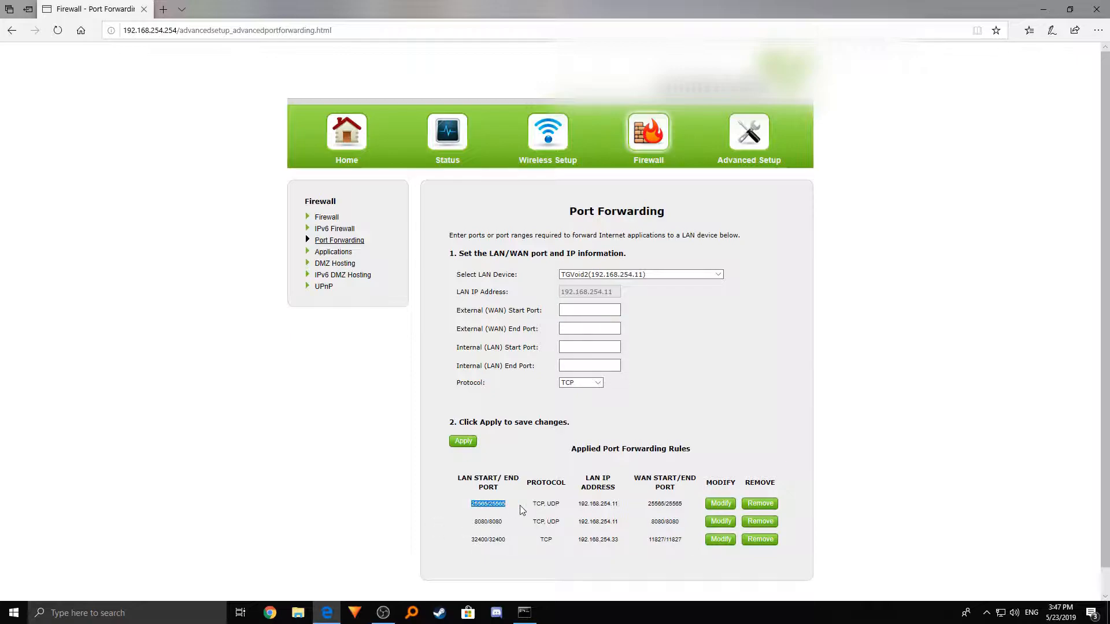
# - Set the external and internal start and end ports of the new forwarding rule to 25566
pyautogui.click(597, 307)
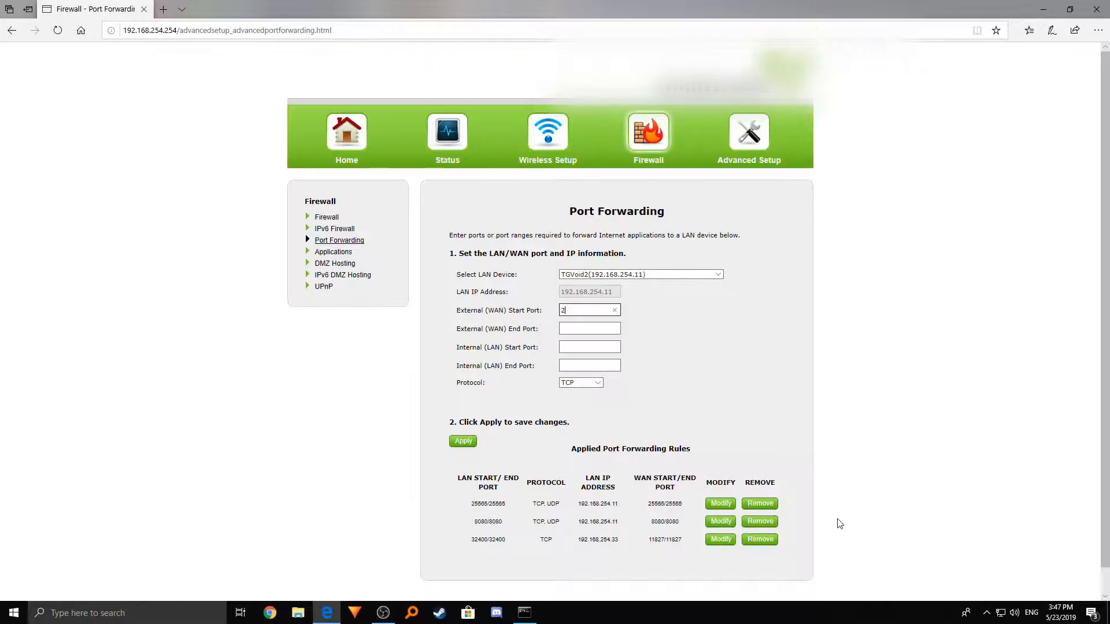
pyautogui.press('Tab')
pyautogui.write('25566')
pyautogui.press('Tab')
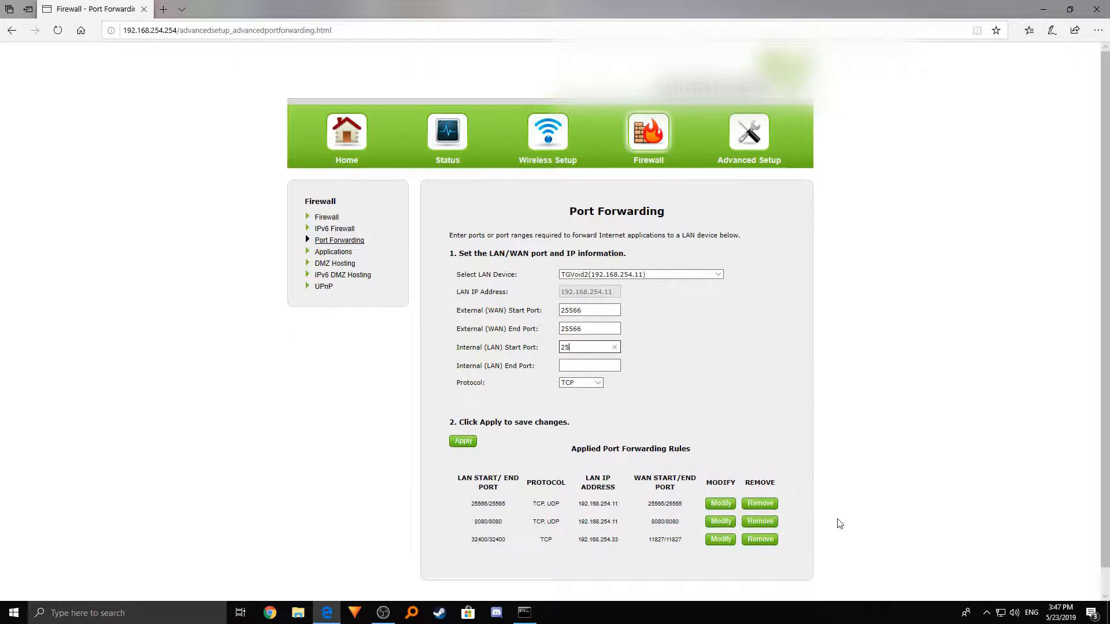
pyautogui.press('Tab')
pyautogui.write('2')
pyautogui.click(592, 347)
pyautogui.click(577, 368)
pyautogui.write('5566')
# - Set the rule's protocol to TCP, UDP and apply the port forwarding rule
pyautogui.click(597, 383)
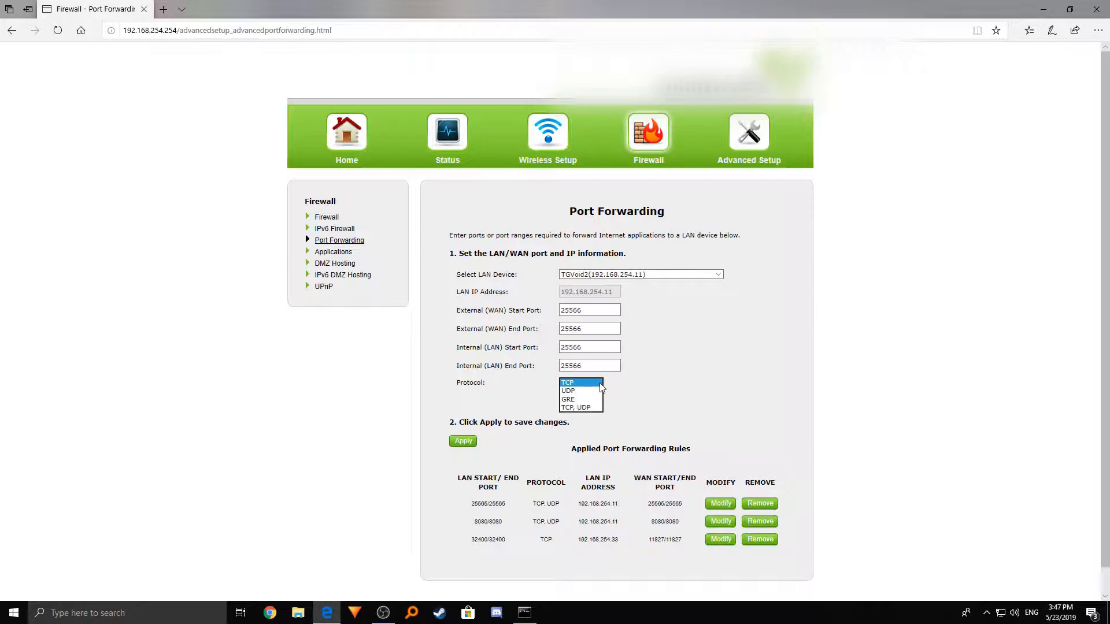
pyautogui.click(578, 408)
pyautogui.click(469, 443)
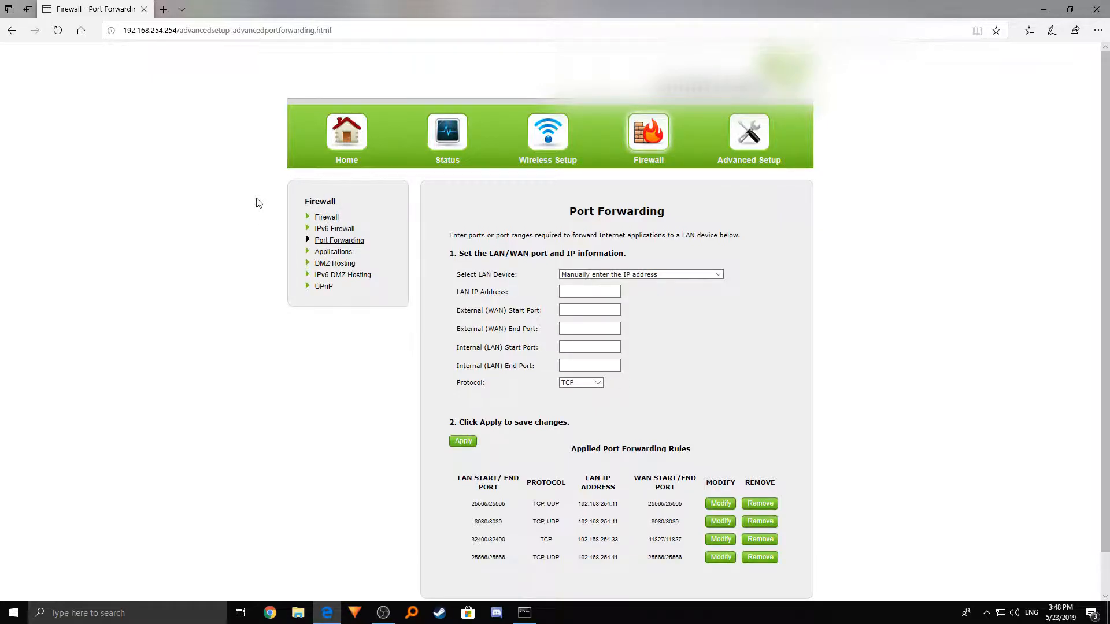
# - Load yougetsignal.com in a new browser tab and open its Port Forwarding Tester
pyautogui.click(164, 10)
pyautogui.write('yo')
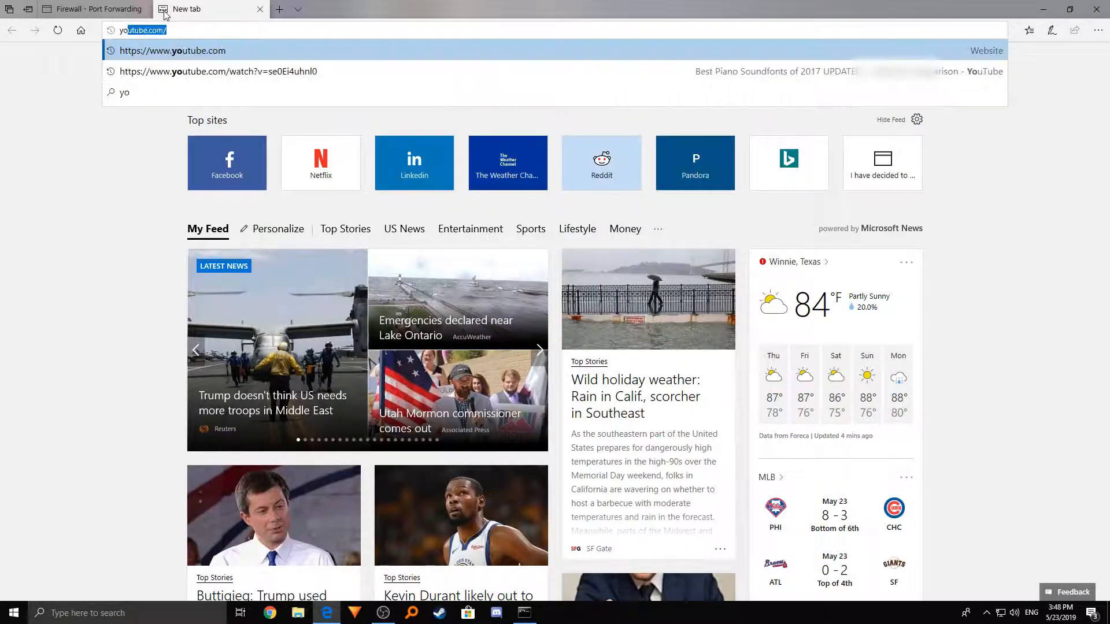
pyautogui.write('ugetsignal.com')
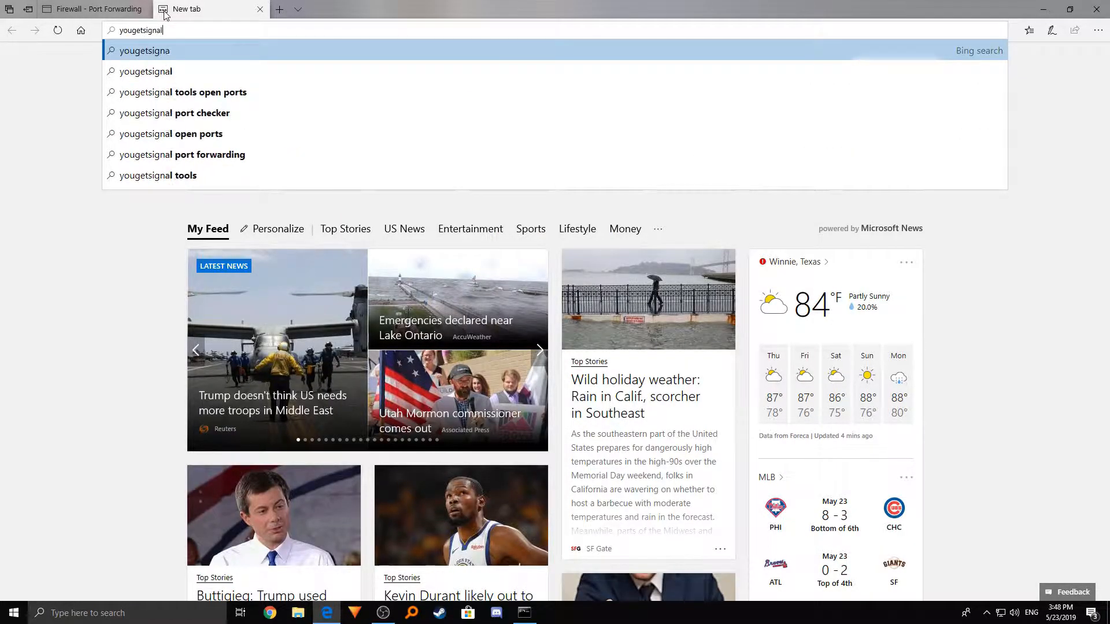
pyautogui.press('Return')
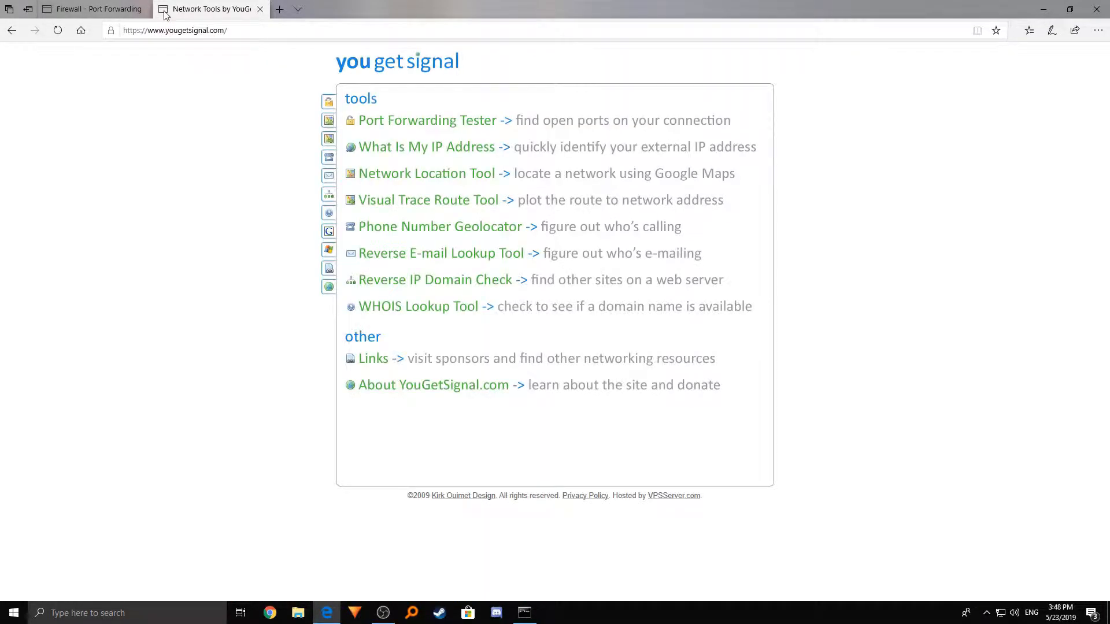
pyautogui.click(463, 119)
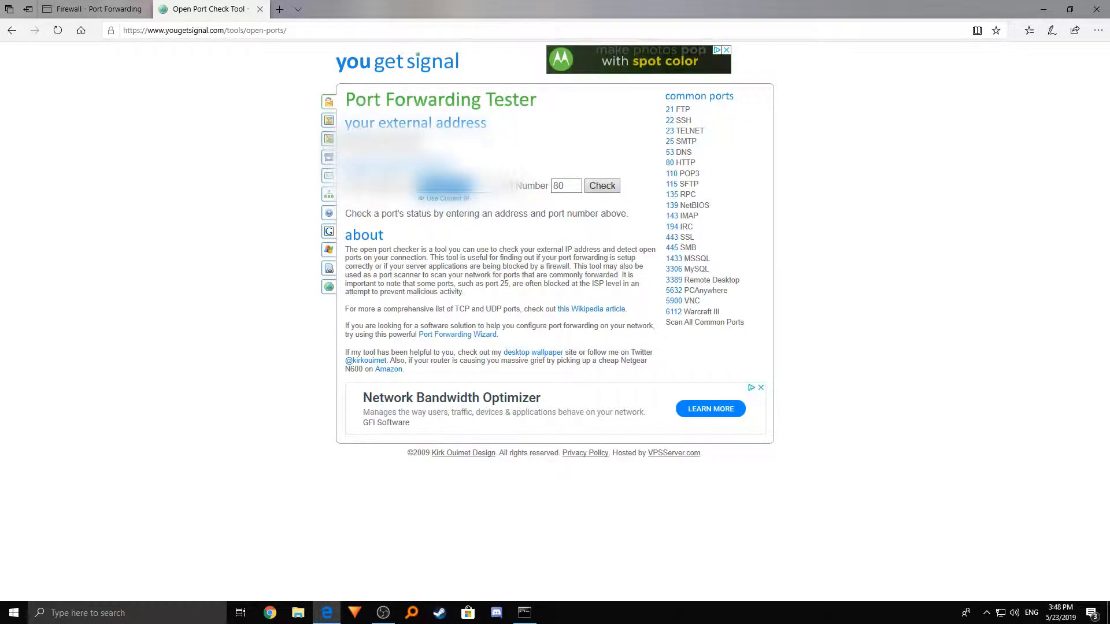
# - Check the status of port 25566 on the external address
pyautogui.doubleClick(557, 186)
pyautogui.write('2556')
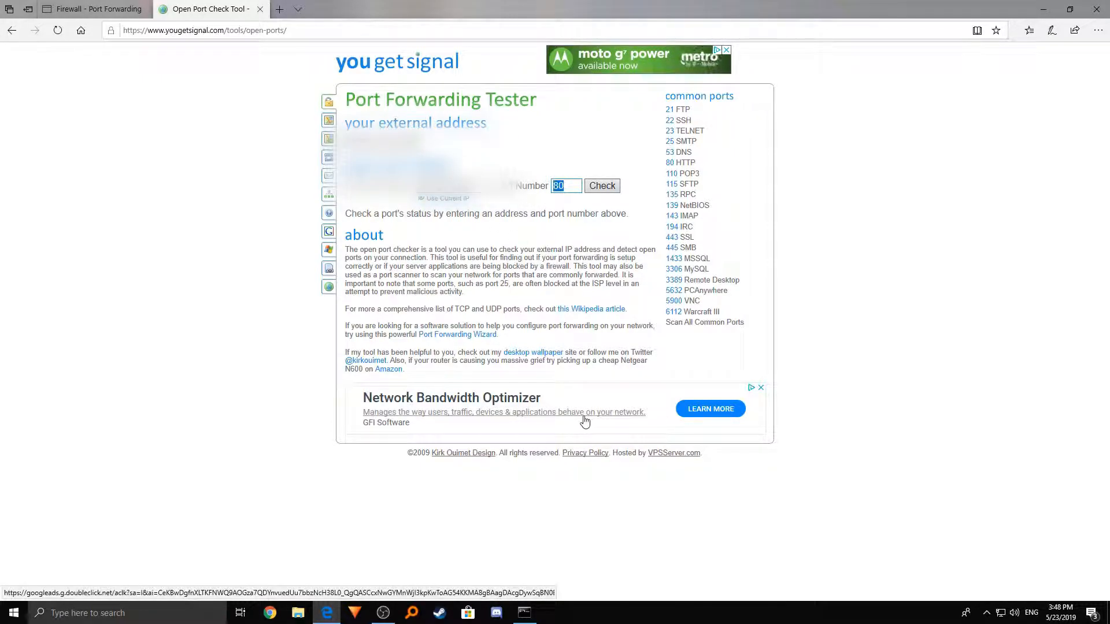
pyautogui.write('6')
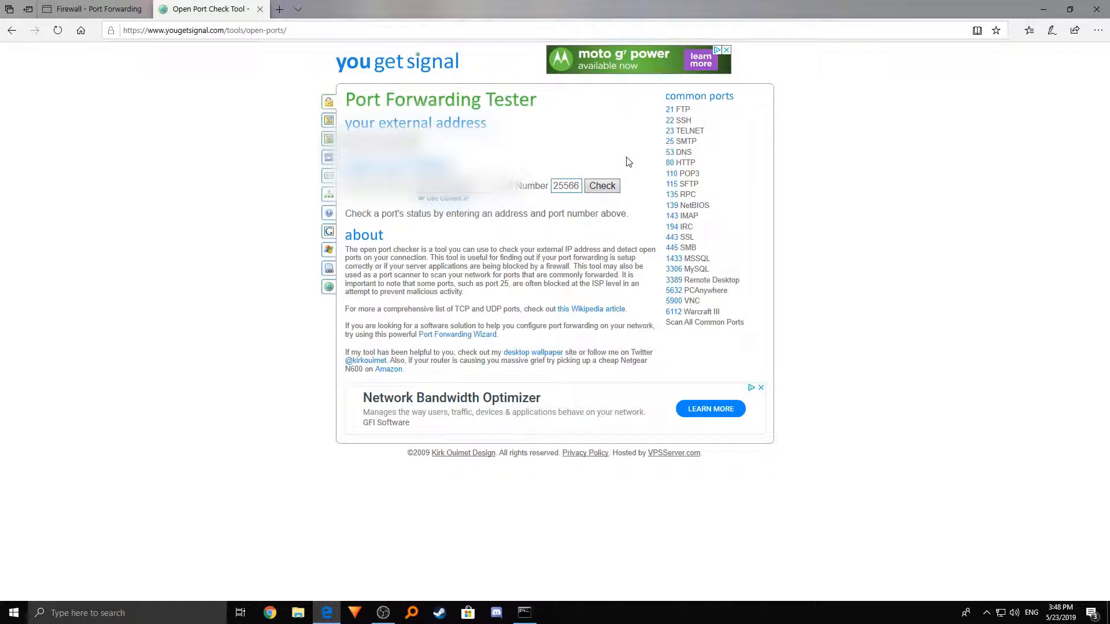
pyautogui.click(600, 185)
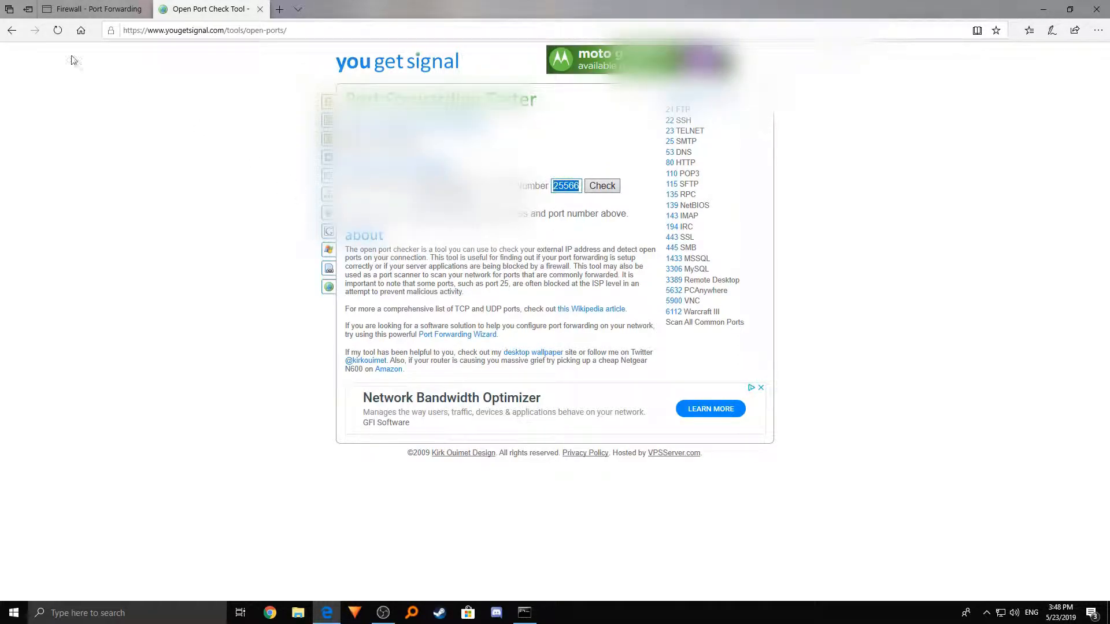
# - Review the applied forwarding rules on the router page and return to the port tester
pyautogui.click(65, 4)
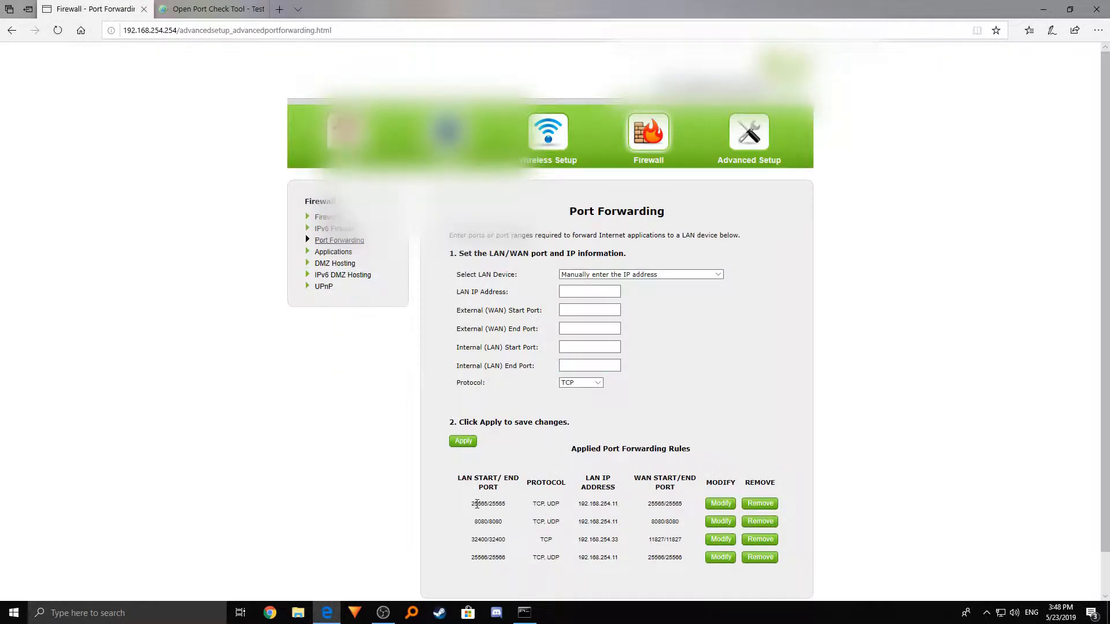
pyautogui.moveTo(468, 509); pyautogui.dragTo(448, 469)
pyautogui.click(213, 4)
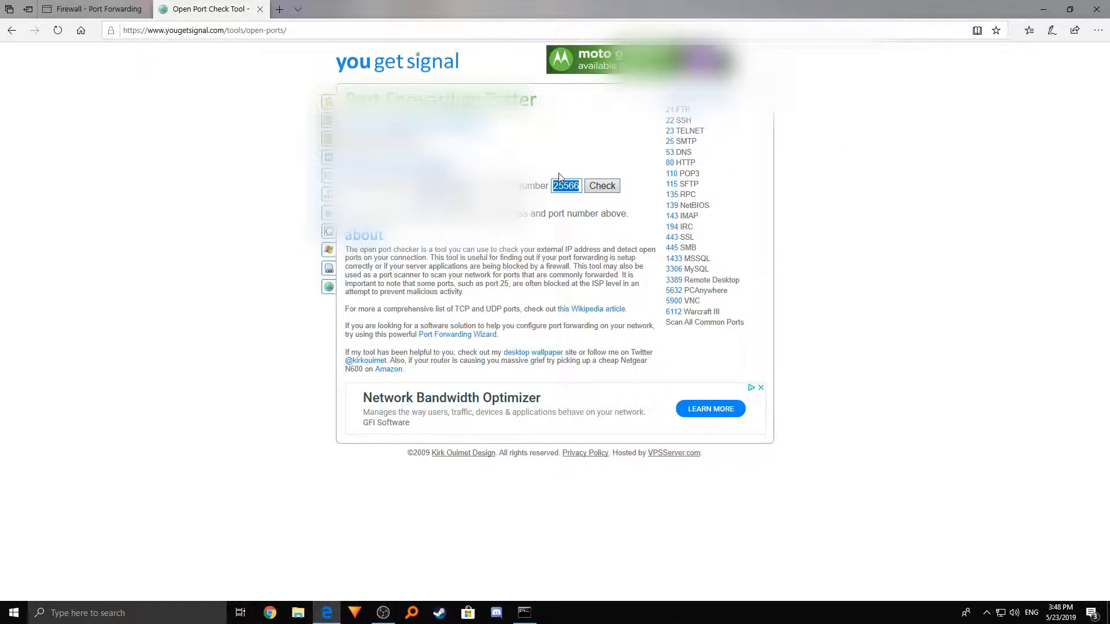
# - Run the check on port 25566 again and highlight the reported status
pyautogui.click(612, 186)
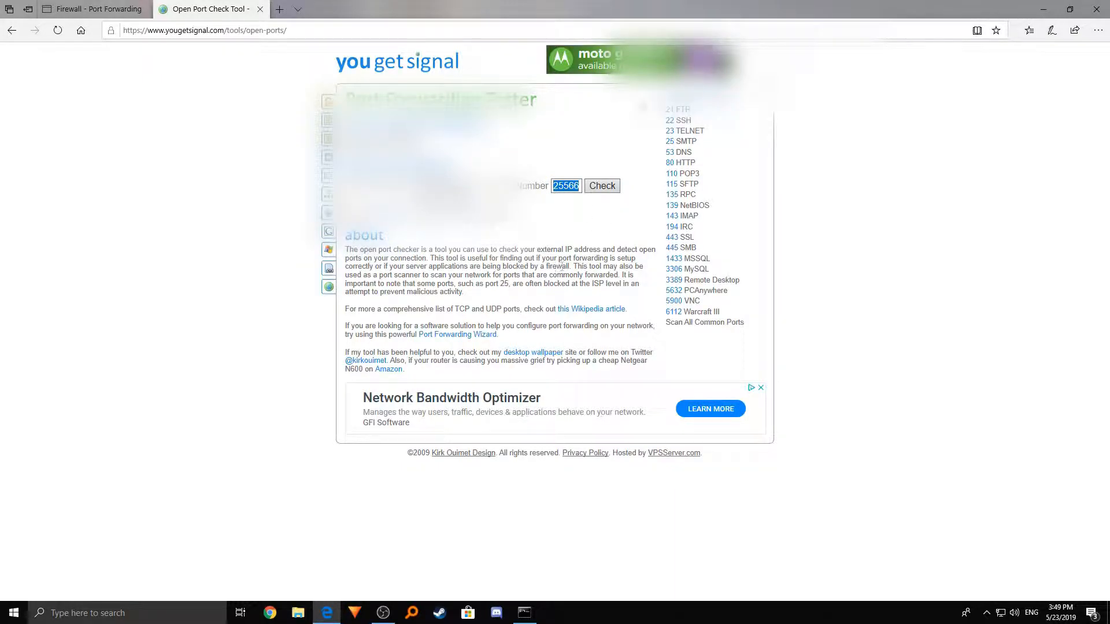
pyautogui.click(568, 183)
pyautogui.moveTo(514, 213); pyautogui.dragTo(454, 214)
pyautogui.click(455, 214)
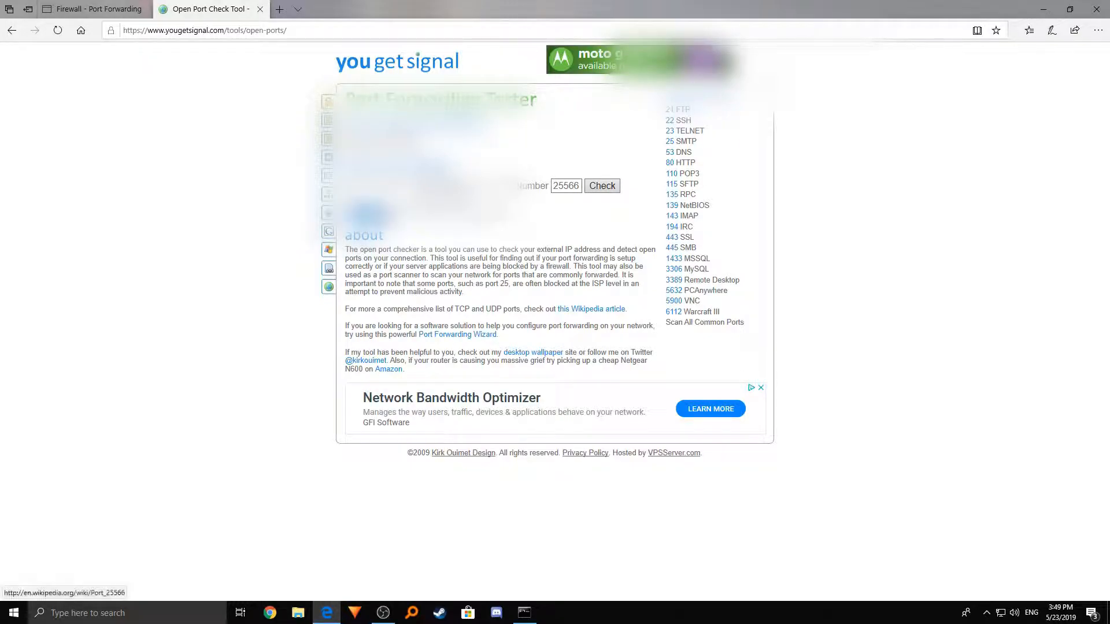
# - Open the list of apps allowed through Windows Defender Firewall from Control Panel's System and Security section
pyautogui.click(87, 613)
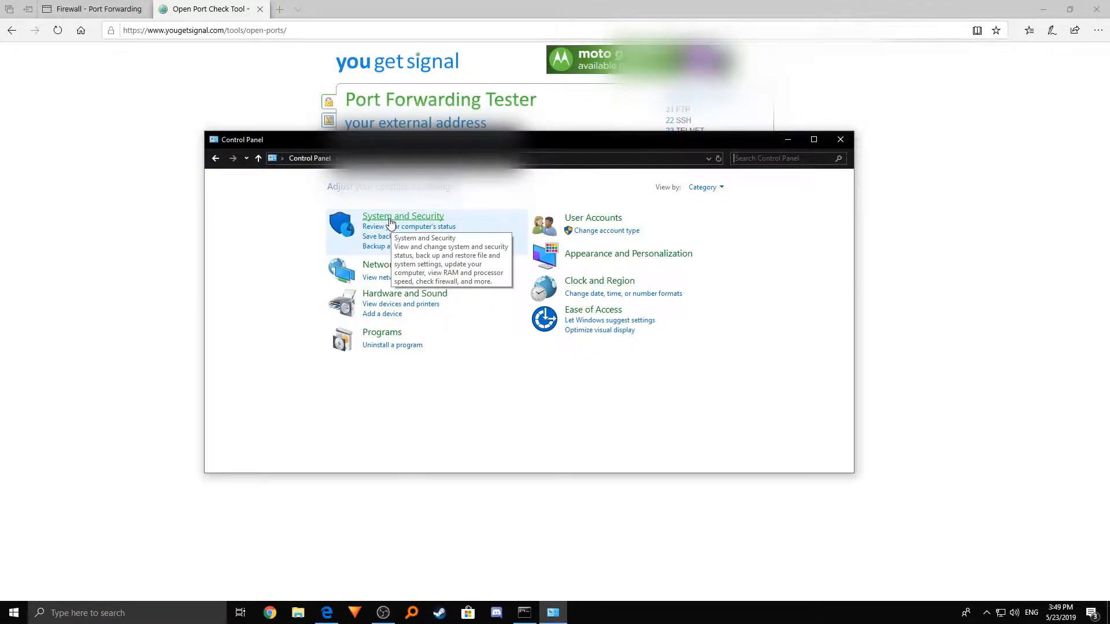
pyautogui.click(370, 221)
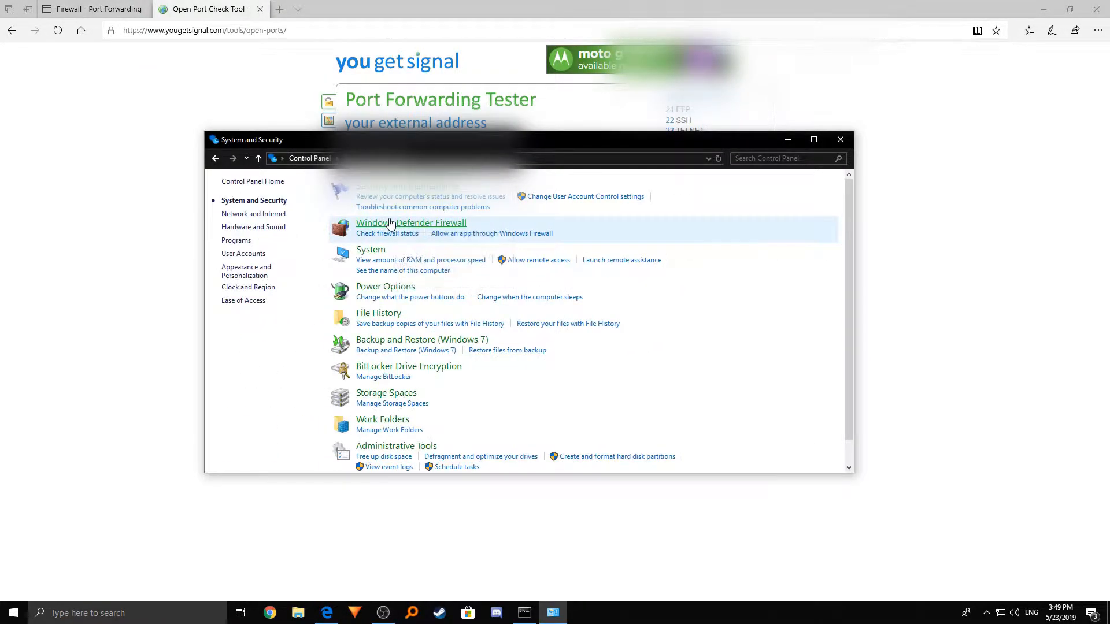
pyautogui.click(386, 229)
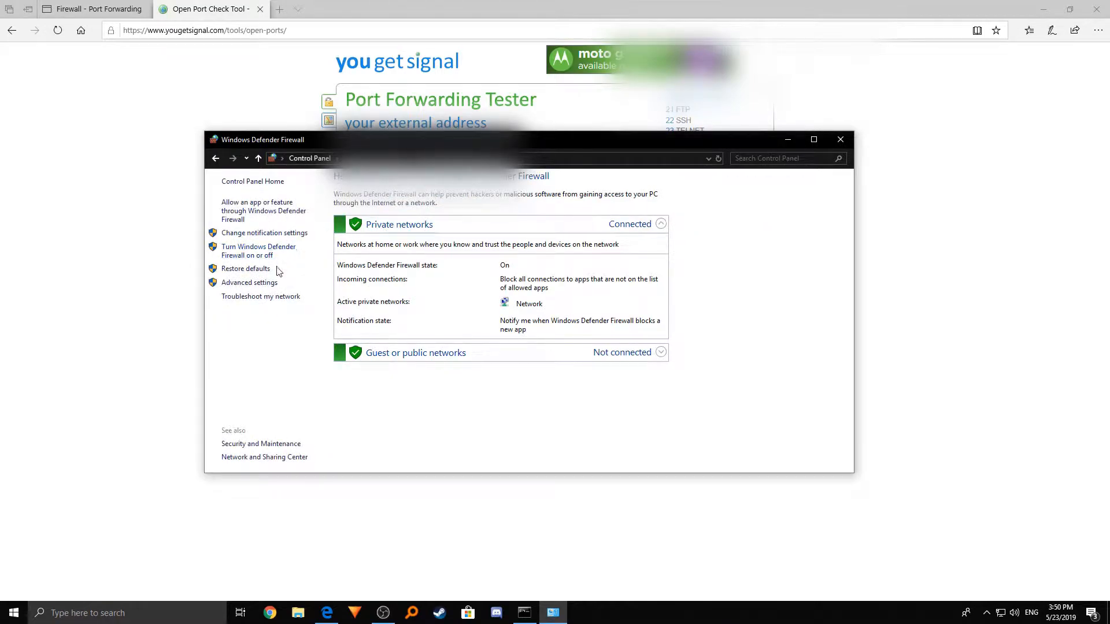
pyautogui.click(251, 217)
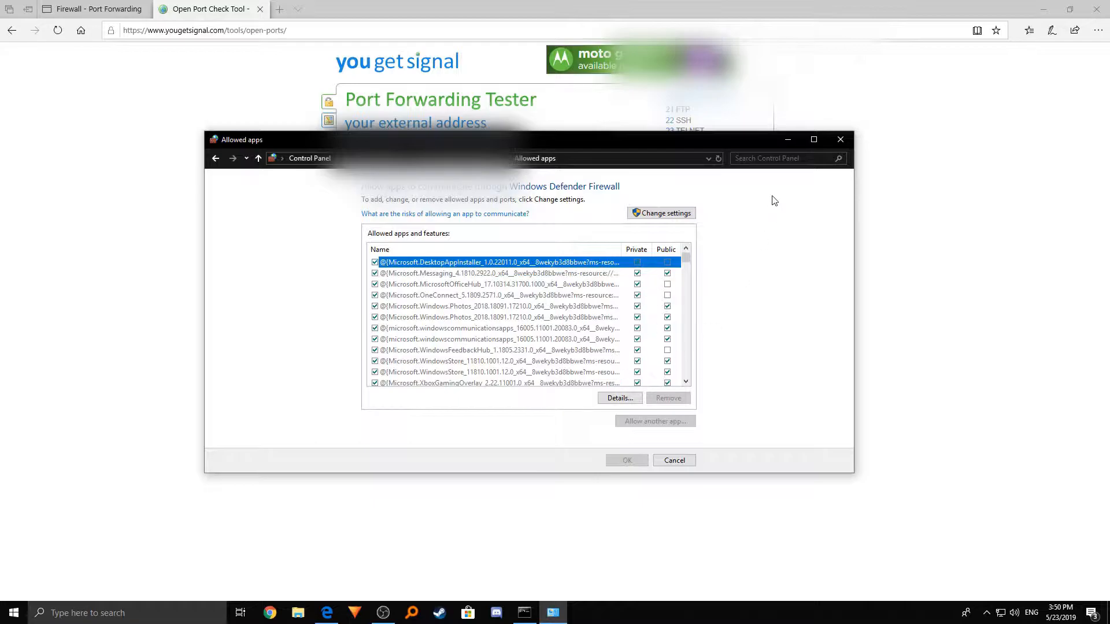
# - Unlock the allowed apps list, browse for another app to allow, and close the firewall settings
pyautogui.click(679, 218)
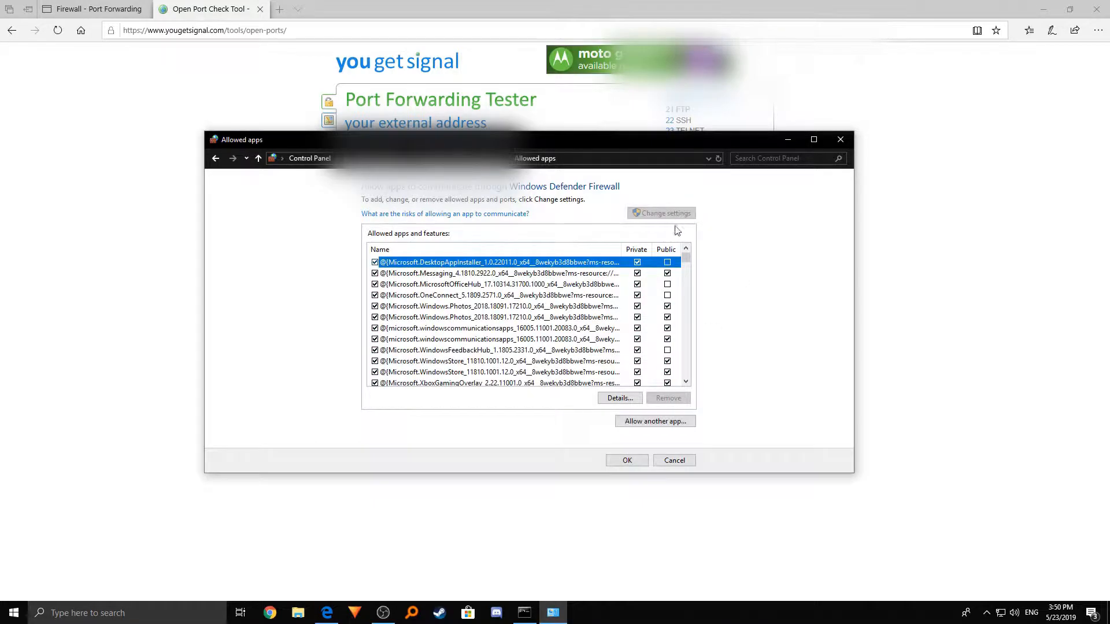
pyautogui.scroll(-5, 593, 319)
pyautogui.scroll(-5, 601, 325)
pyautogui.click(655, 422)
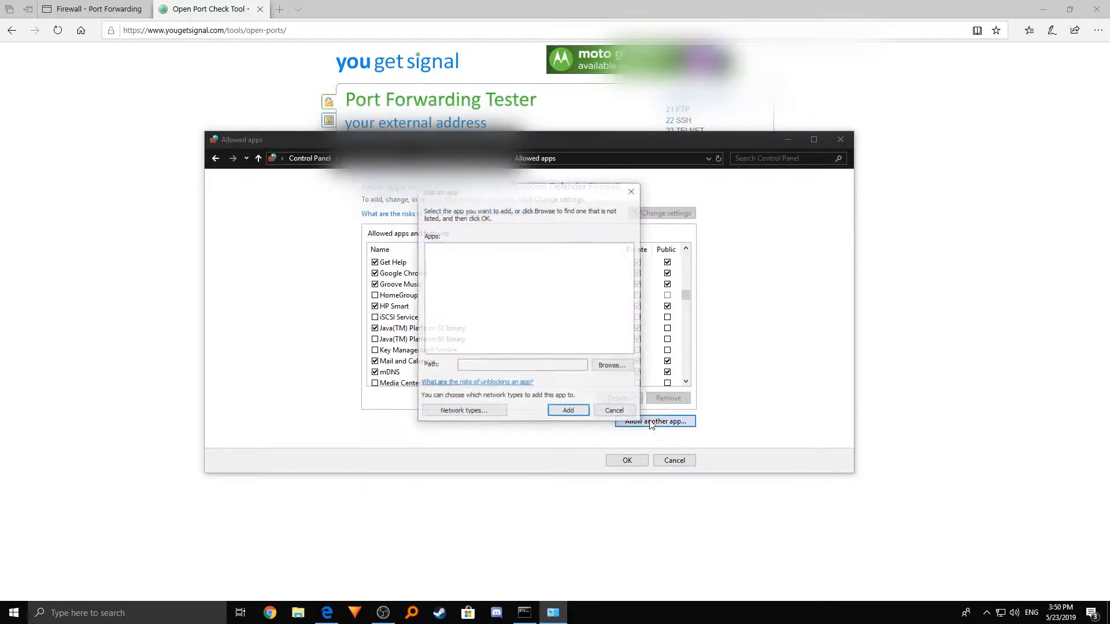
pyautogui.click(611, 367)
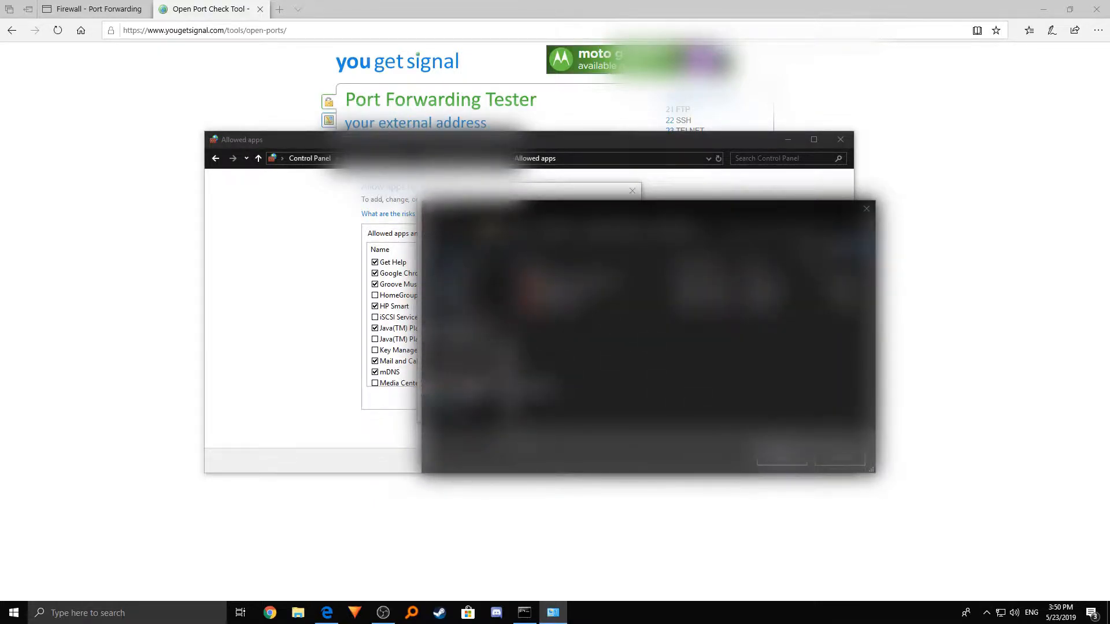
pyautogui.scroll(-3, 468, 379)
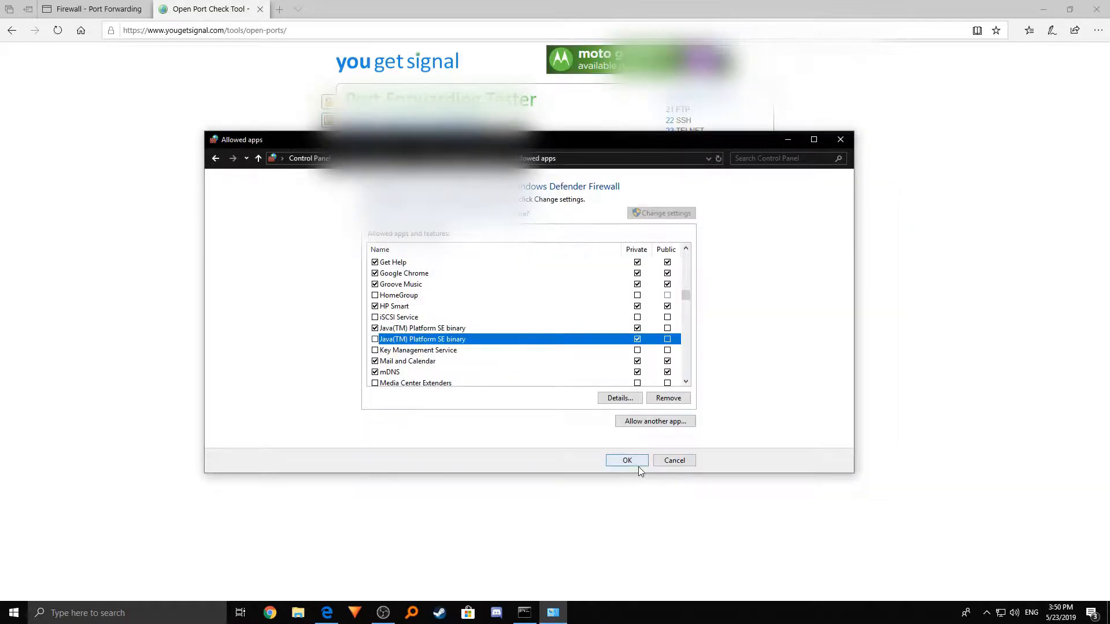
pyautogui.click(634, 459)
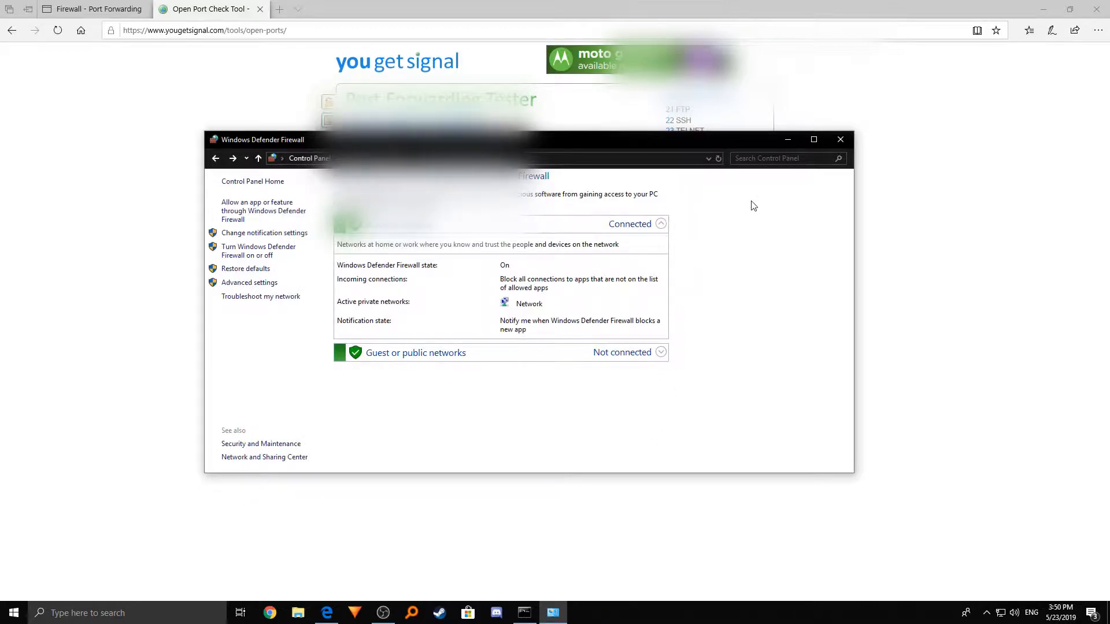
pyautogui.click(841, 145)
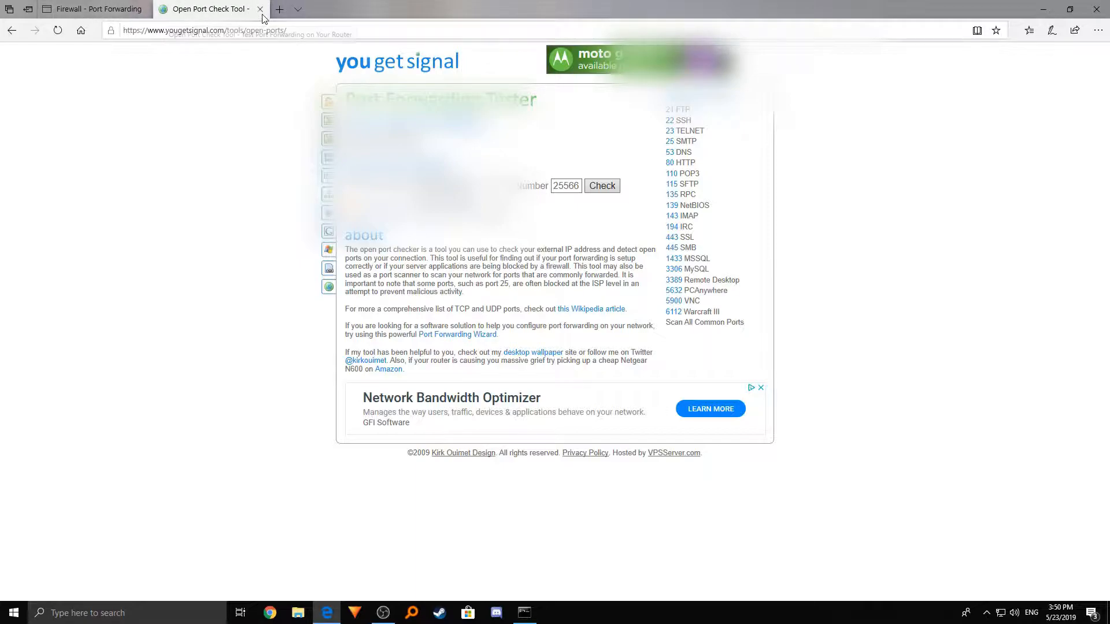
# - Switch to the Command Prompt and highlight the Ethernet adapter's default gateway address
pyautogui.click(524, 612)
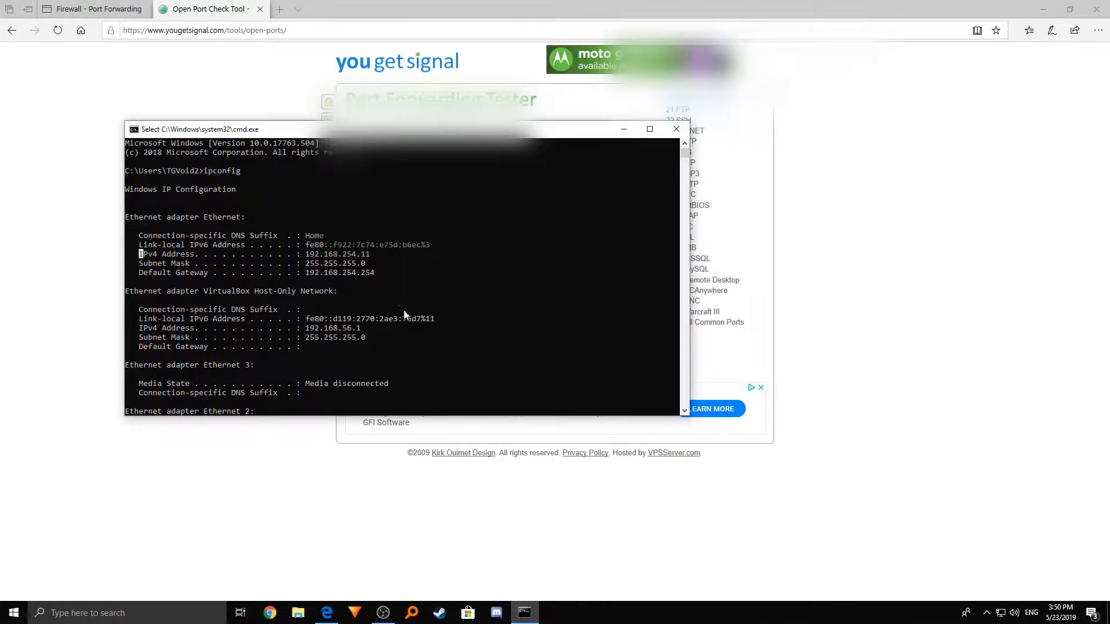
pyautogui.moveTo(382, 273); pyautogui.dragTo(307, 278)
pyautogui.click(310, 278)
pyautogui.moveTo(378, 273); pyautogui.dragTo(308, 273)
pyautogui.click(372, 275)
pyautogui.doubleClick(372, 275)
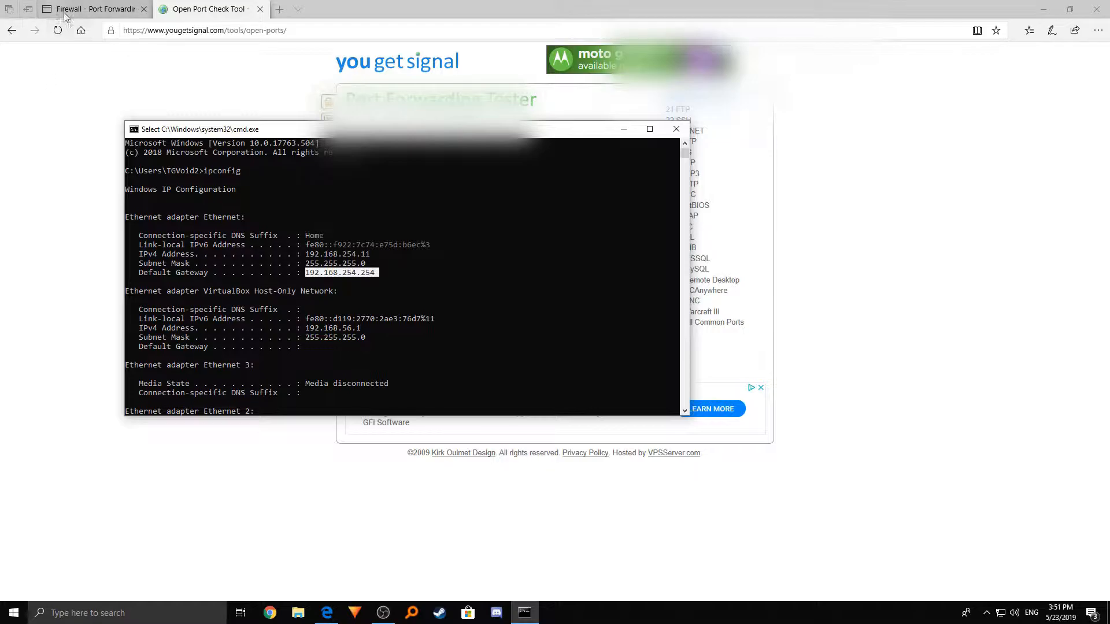
# - Copy the WAN IP address from the router's home page and open a new browser tab
pyautogui.moveTo(83, 5)
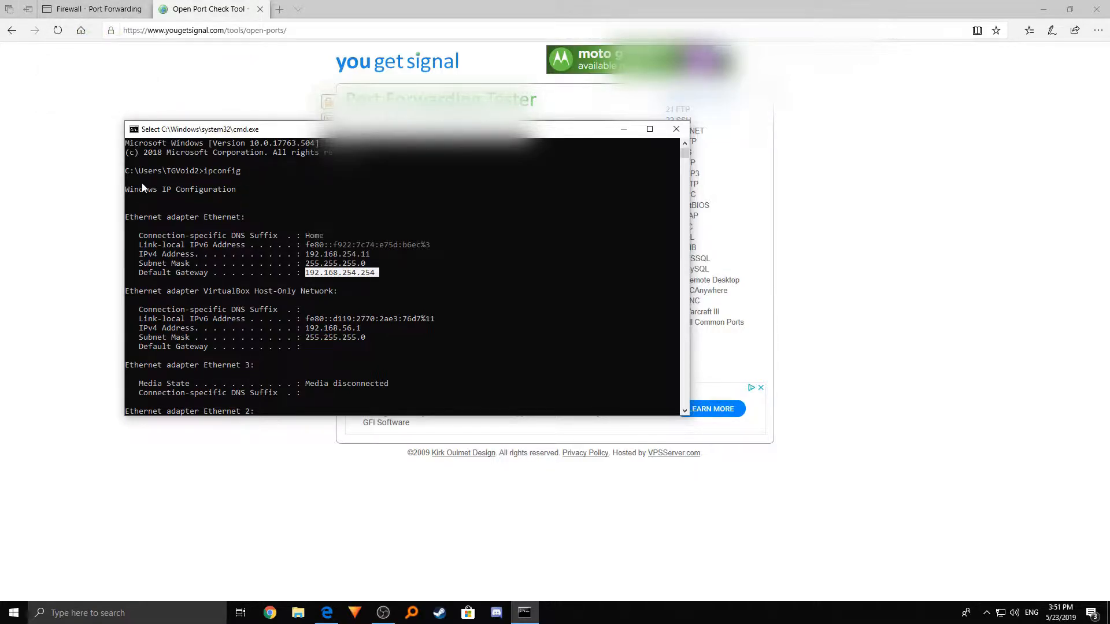
pyautogui.click(95, 9)
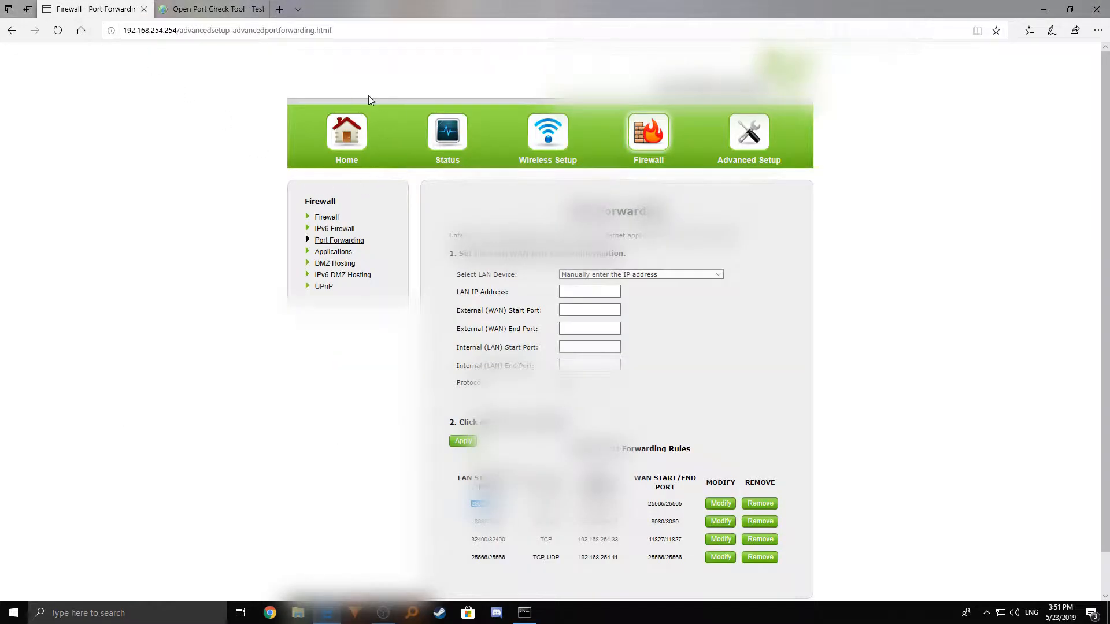
pyautogui.click(346, 133)
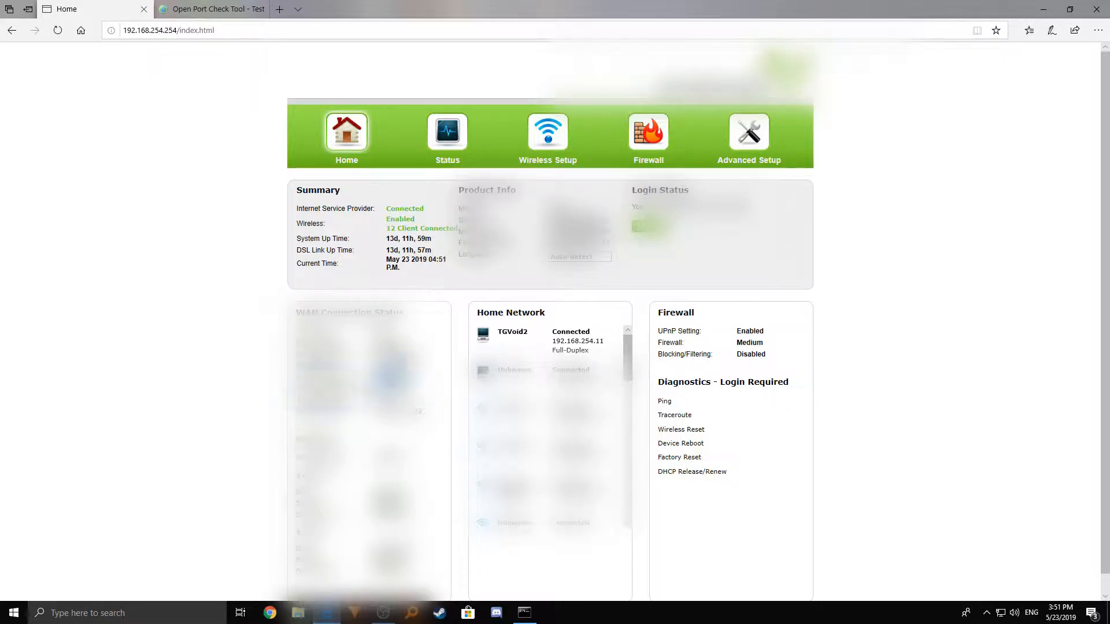
pyautogui.rightClick(400, 375)
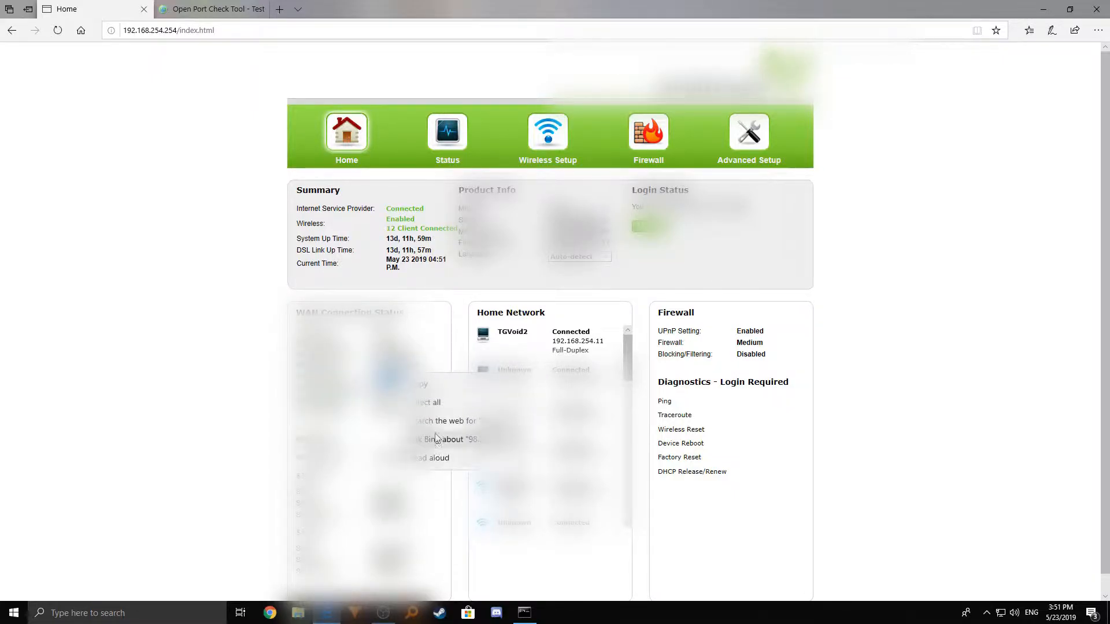
pyautogui.click(422, 384)
pyautogui.click(279, 9)
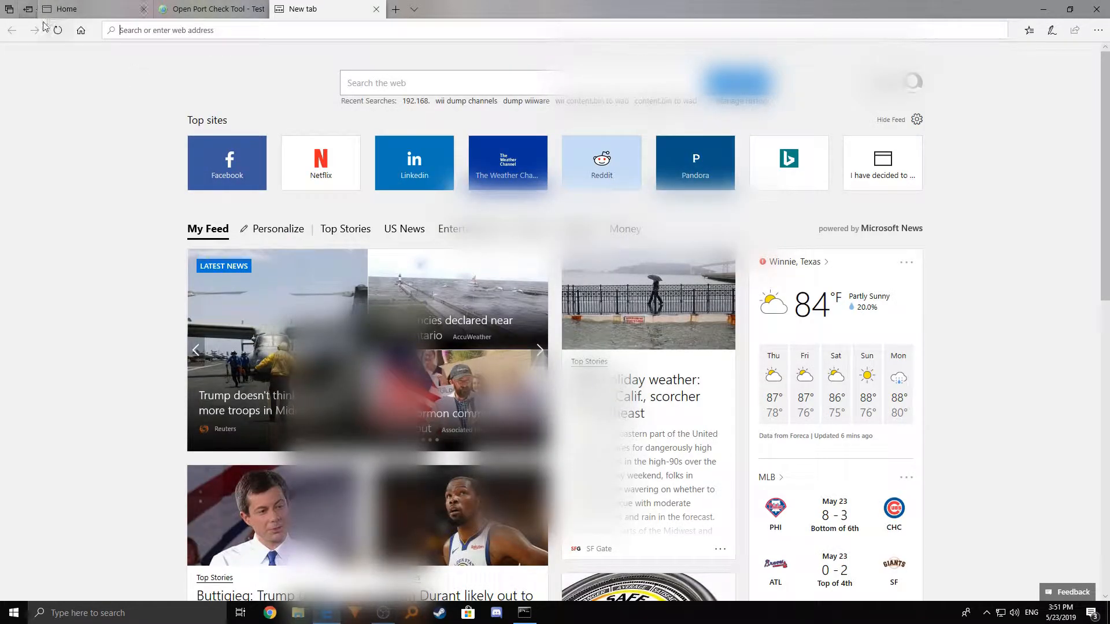
# - Open the router firewall's DMZ Hosting settings, set DMZ to Enable, and view the list of selectable devices
pyautogui.click(64, 8)
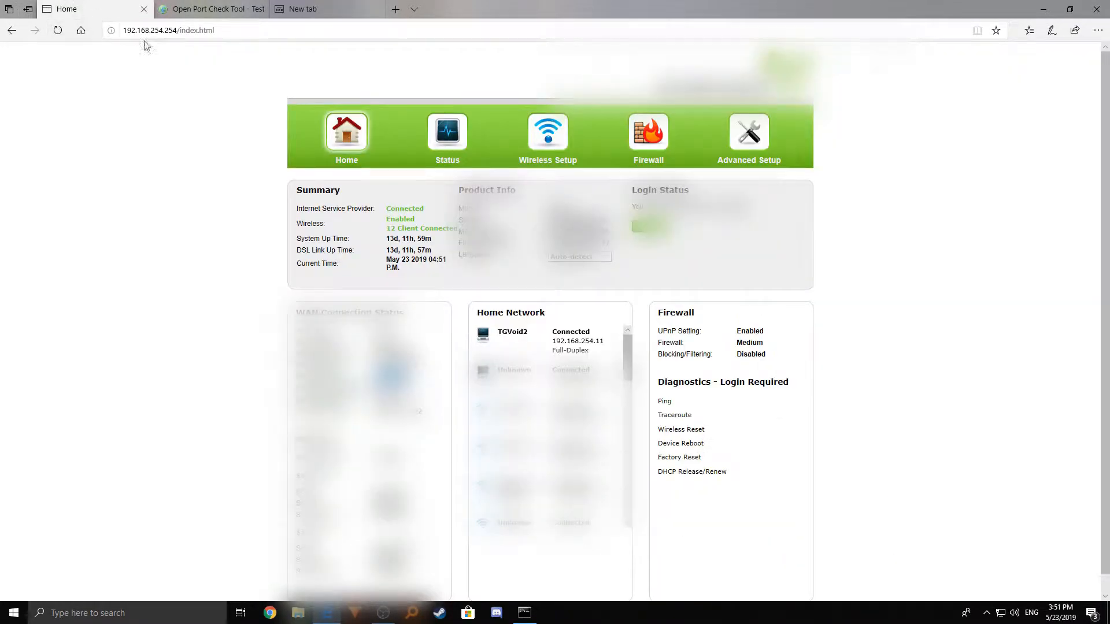
pyautogui.click(648, 133)
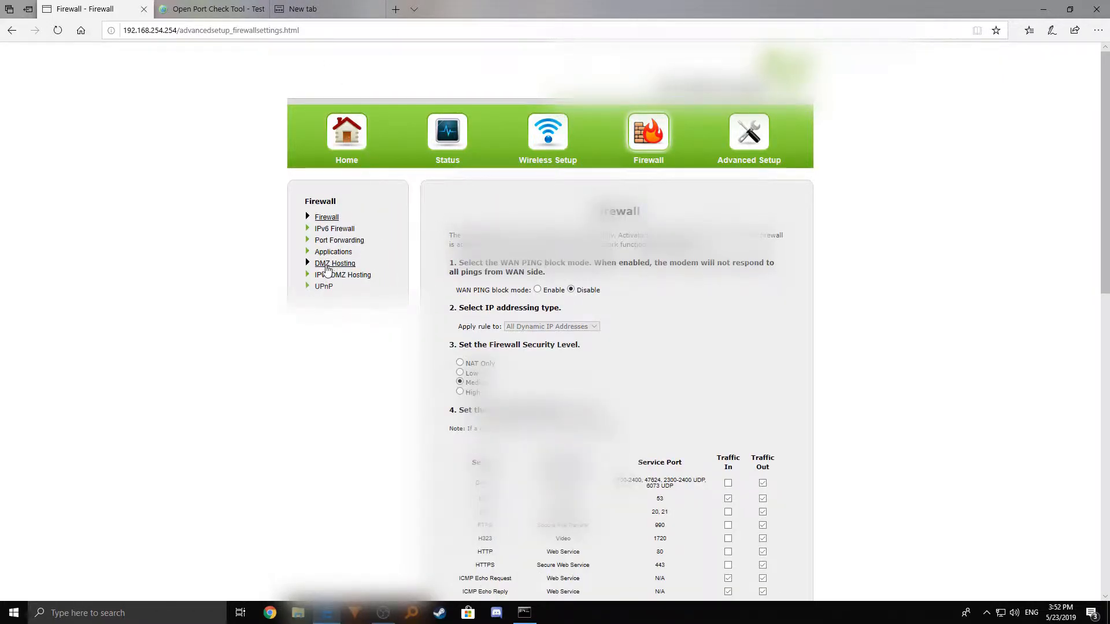
pyautogui.click(330, 265)
pyautogui.click(482, 307)
pyautogui.click(500, 364)
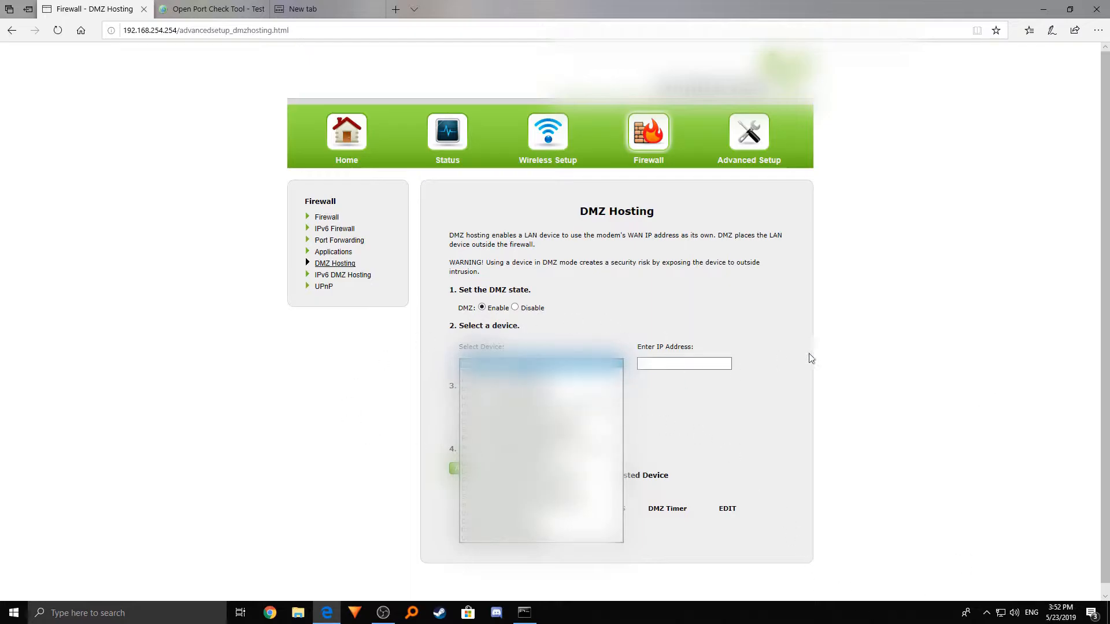
pyautogui.click(730, 375)
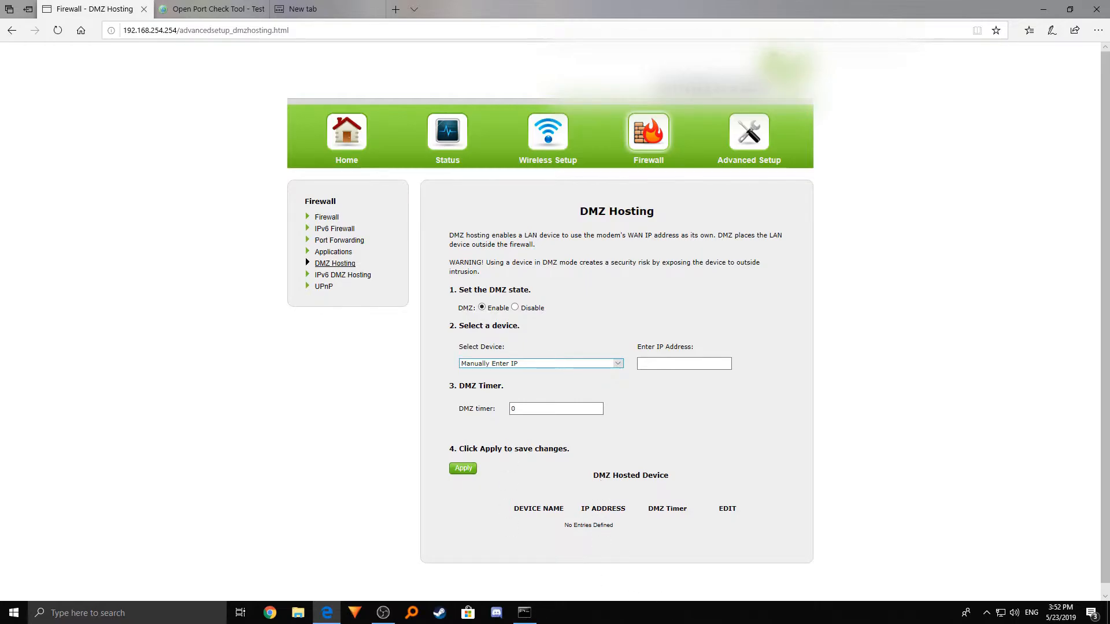
# - Highlight the Ethernet adapter's default gateway in the Command Prompt again and return to the router's DMZ Hosting page
pyautogui.click(525, 617)
pyautogui.click(368, 266)
pyautogui.moveTo(359, 277); pyautogui.dragTo(307, 280)
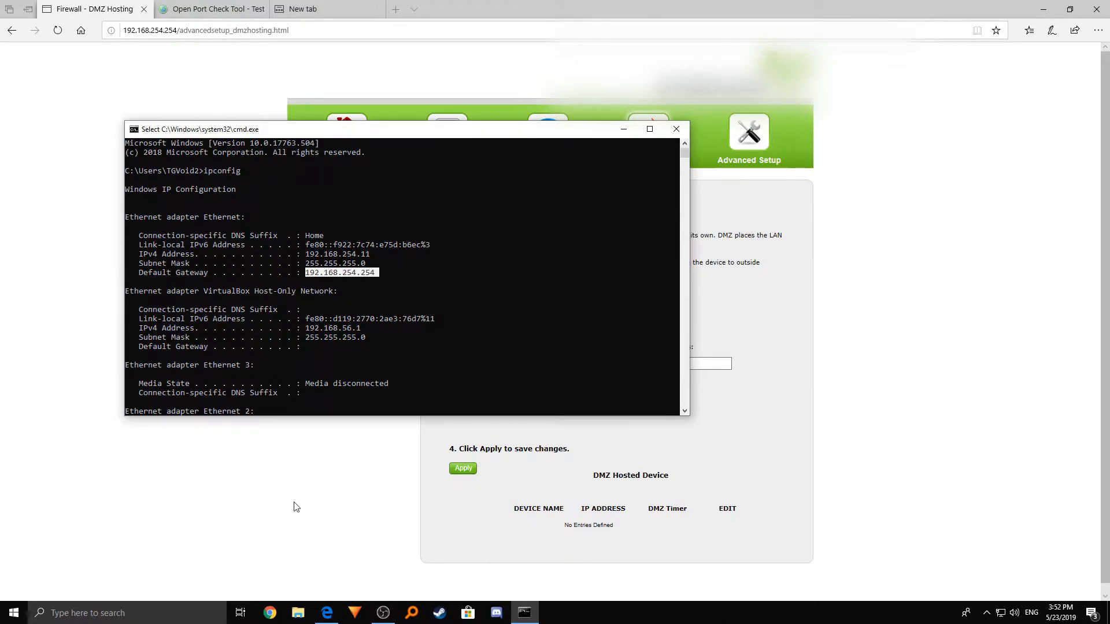
pyautogui.click(287, 511)
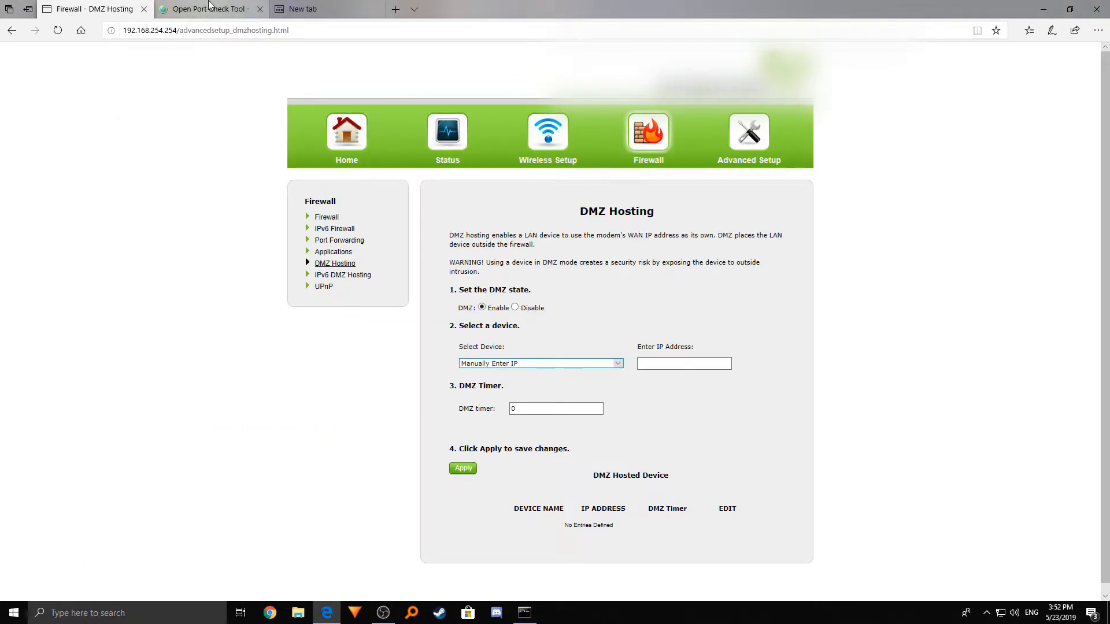
# - Review the Port Forwarding Tester's details for port 25566 on yougetsignal.com, briefly checking the blank browser tab
pyautogui.click(209, 4)
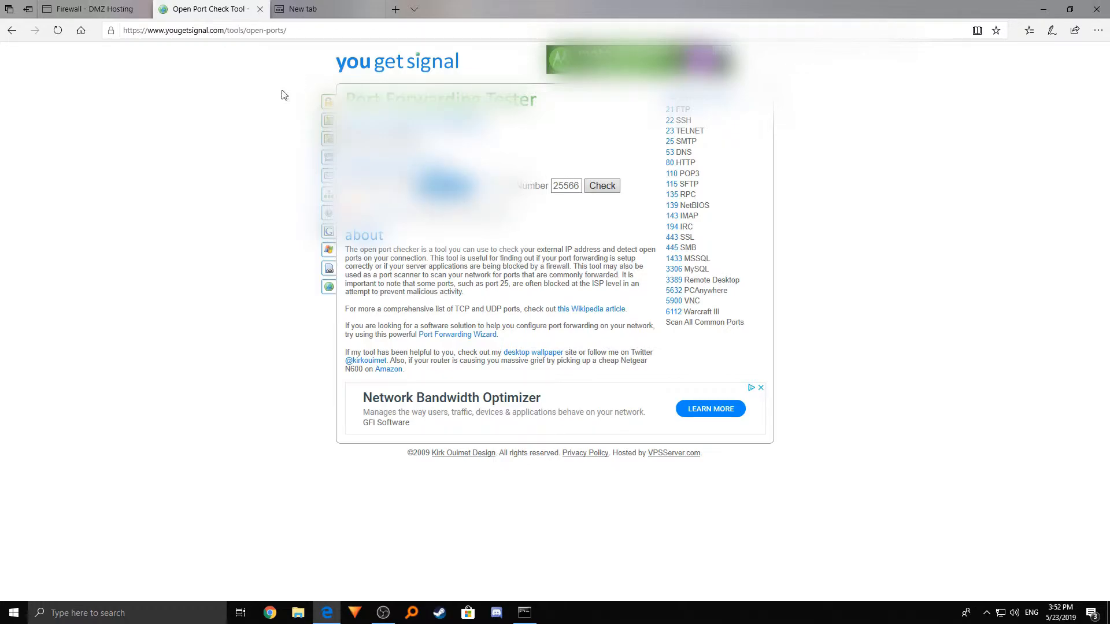
pyautogui.moveTo(324, 62); pyautogui.dragTo(558, 140)
pyautogui.click(595, 233)
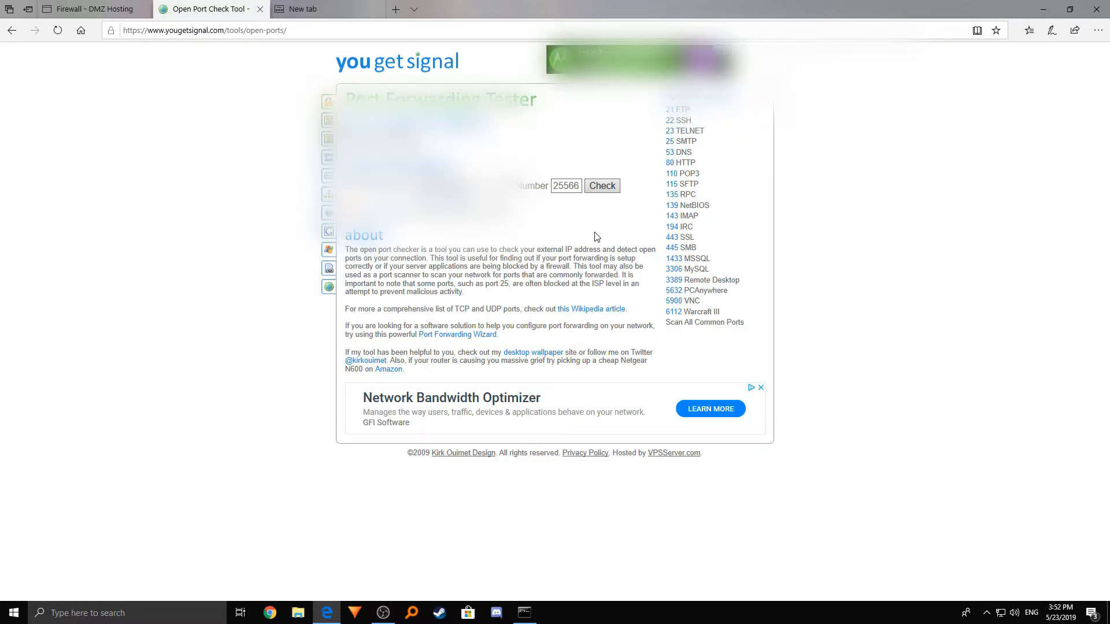
pyautogui.click(353, 9)
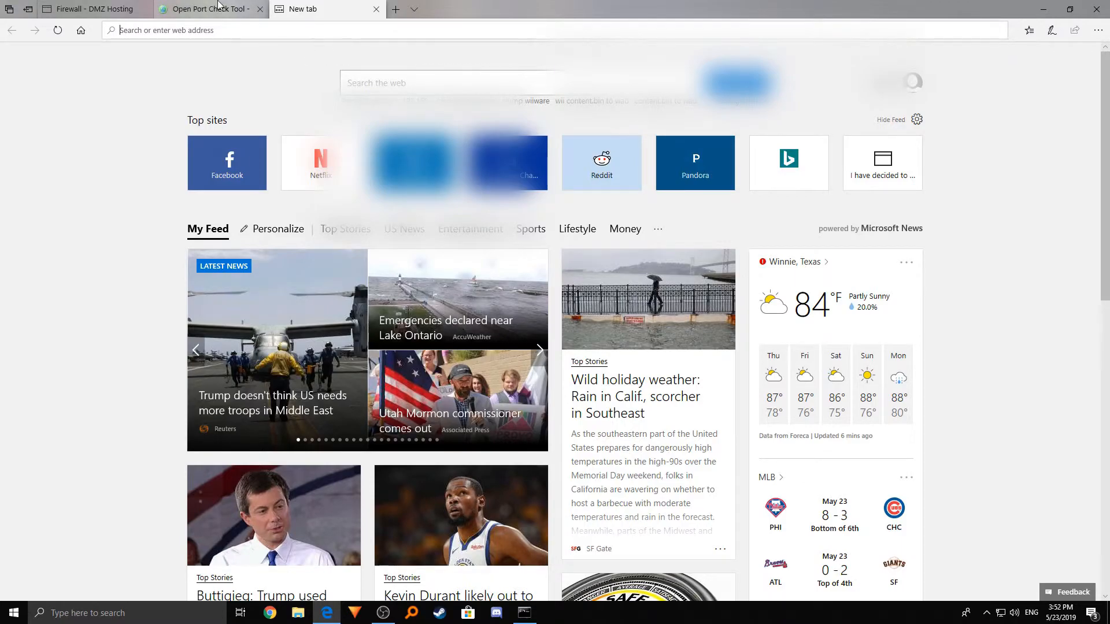
pyautogui.click(219, 5)
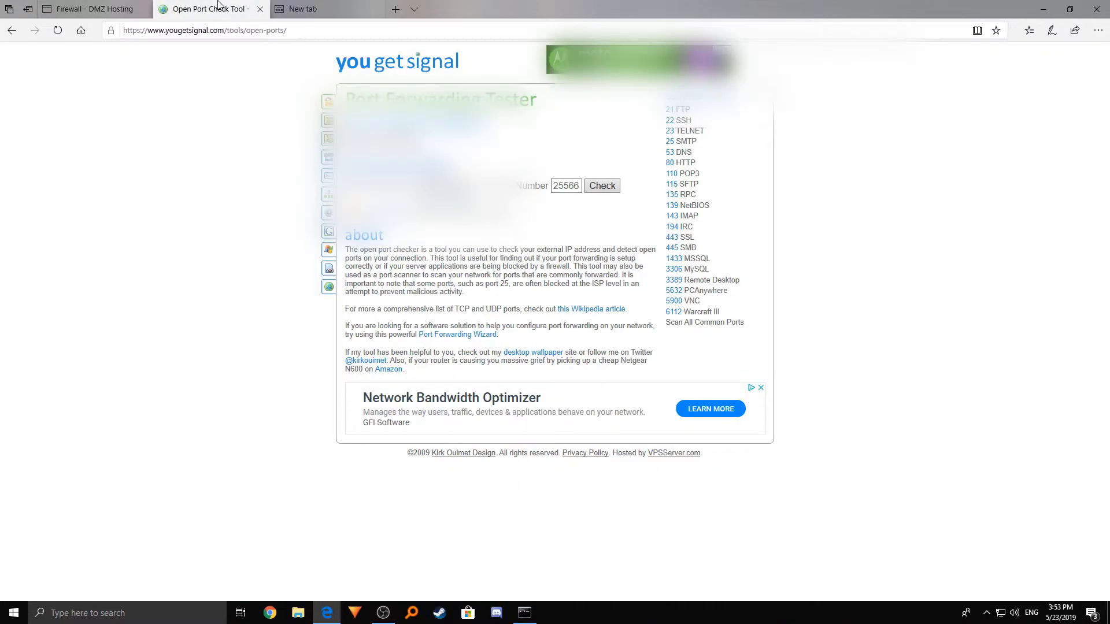